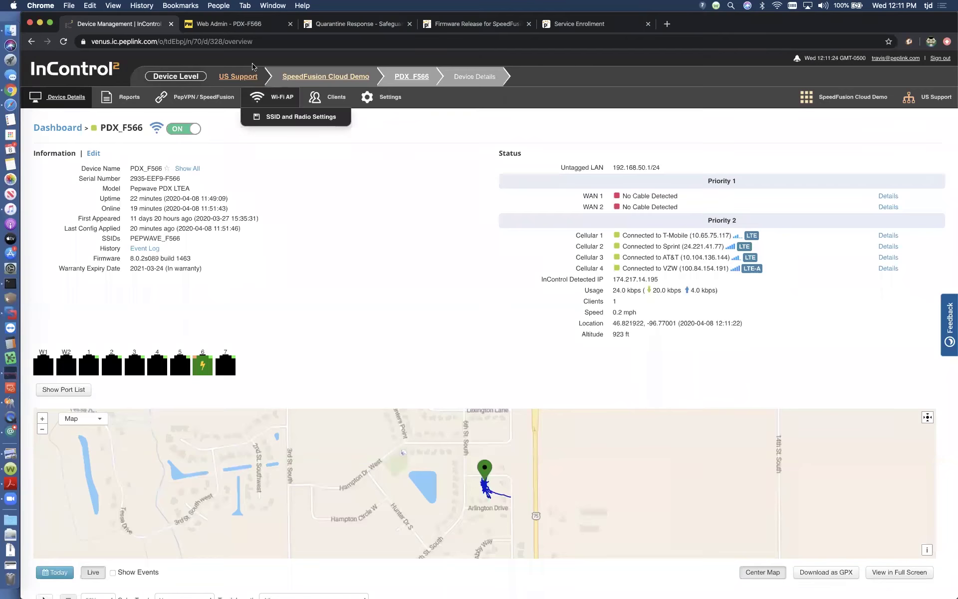
Open the pinned "Firmware Release for SpeedFusion Cloud" topic from the Peplink forum's home page.
{"action": "left_click_drag", "start_coordinate": [741, 27], "coordinate": [741, 55]}
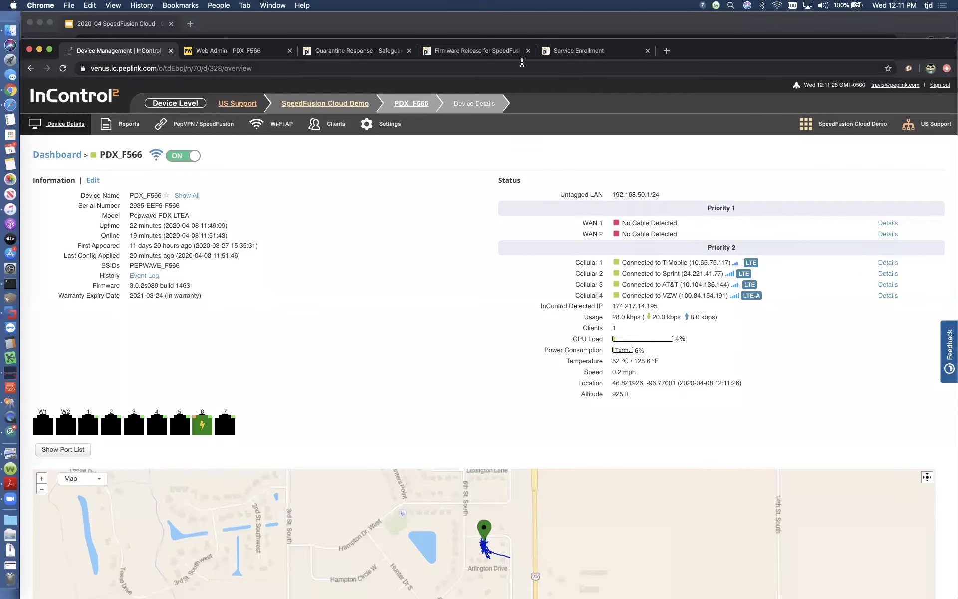
{"action": "left_click", "coordinate": [493, 52]}
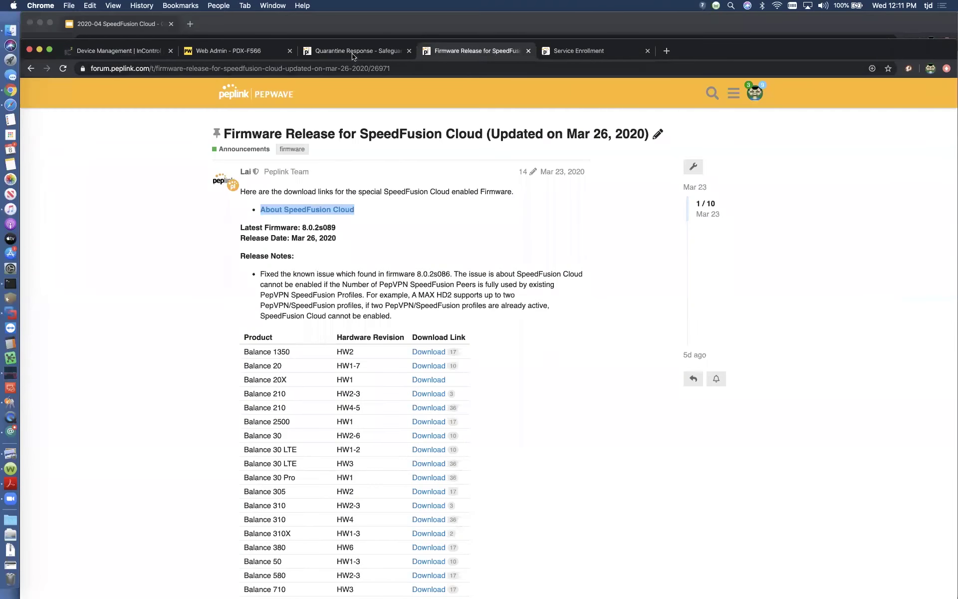
{"action": "left_click", "coordinate": [355, 50]}
{"action": "left_click_drag", "start_coordinate": [786, 55], "coordinate": [781, 5]}
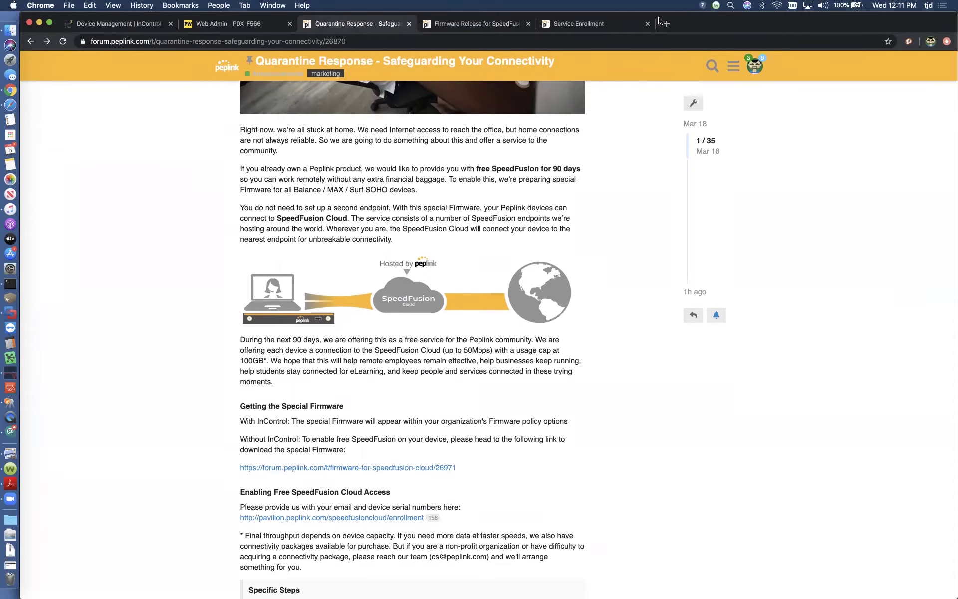
{"action": "left_click", "coordinate": [218, 66]}
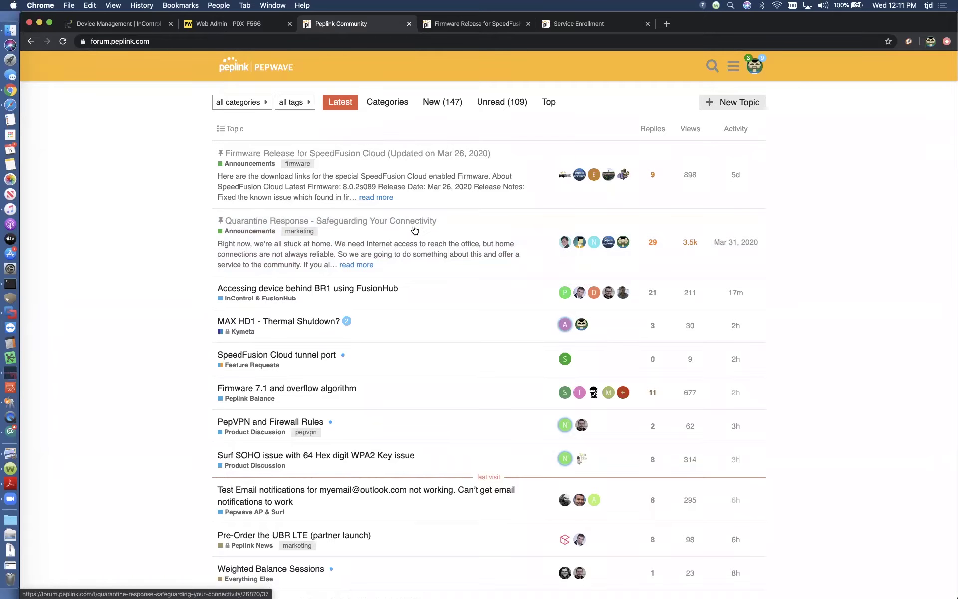
{"action": "left_click", "coordinate": [385, 166]}
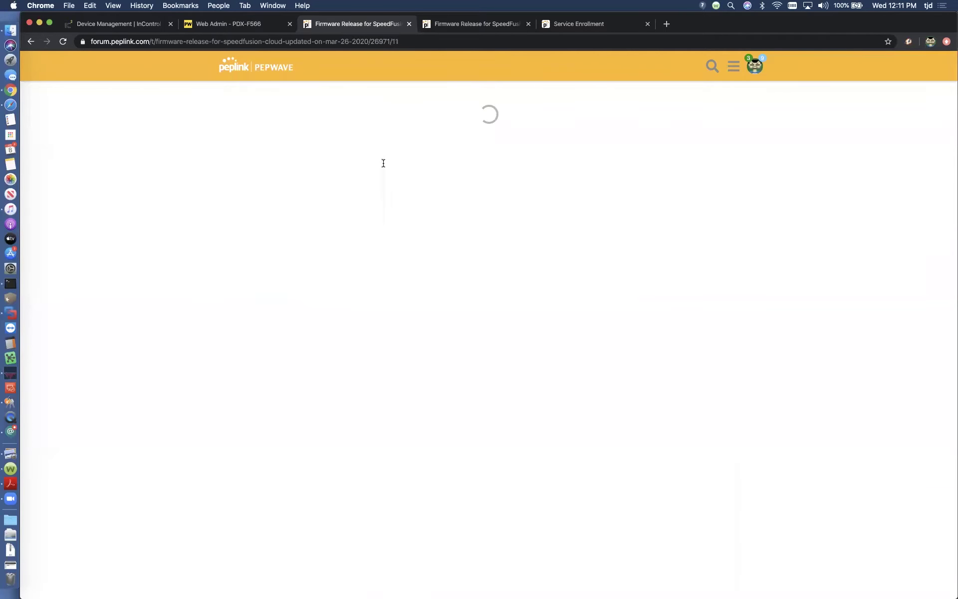
Download the special SpeedFusion Cloud firmware for the EPX HW1 from the topic's product table.
{"action": "scroll", "coordinate": [471, 208], "scroll_direction": "up", "scroll_amount": 20}
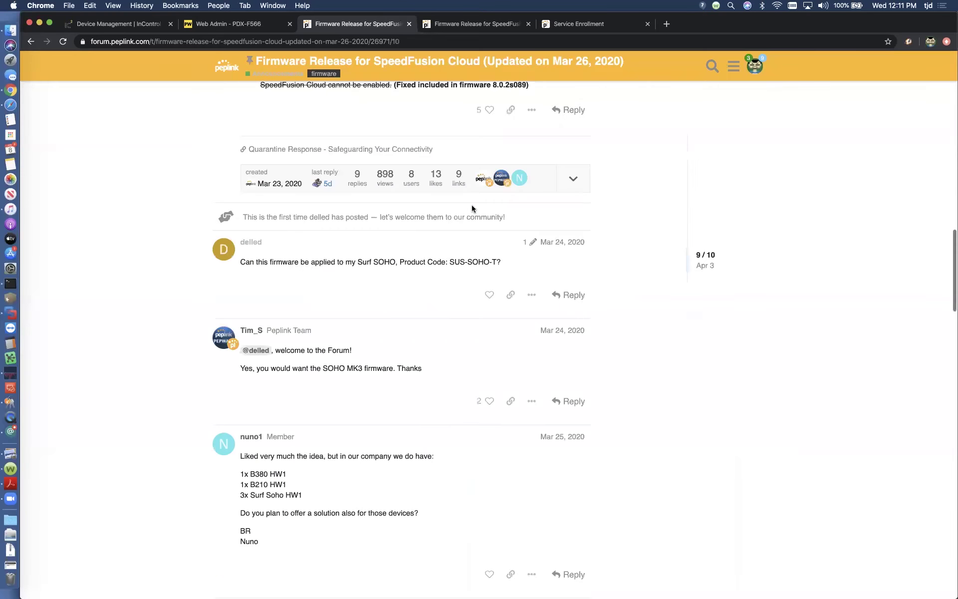
{"action": "scroll", "coordinate": [530, 375], "scroll_direction": "down", "scroll_amount": 10}
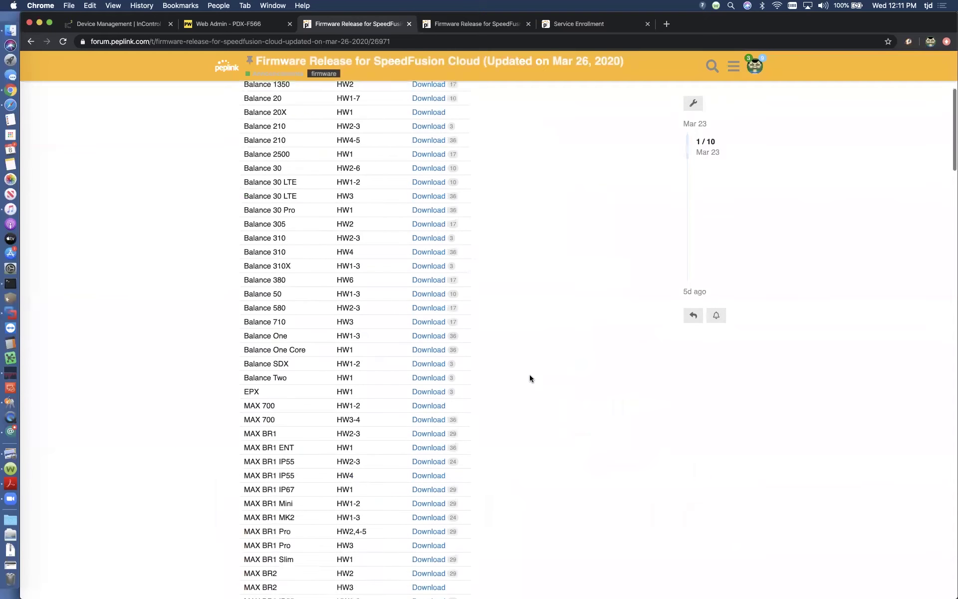
{"action": "scroll", "coordinate": [561, 360], "scroll_direction": "down", "scroll_amount": 4}
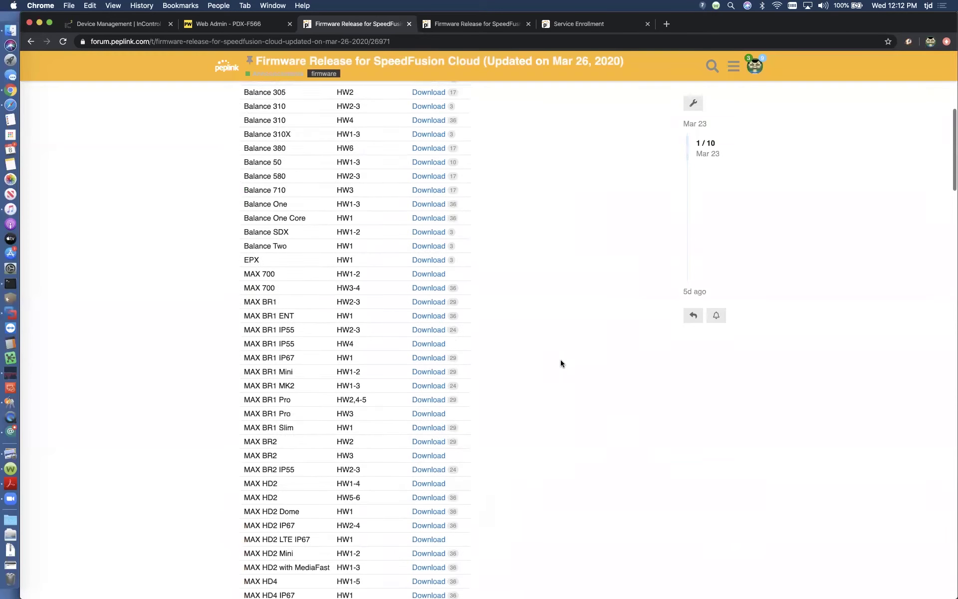
{"action": "scroll", "coordinate": [604, 329], "scroll_direction": "up", "scroll_amount": 1}
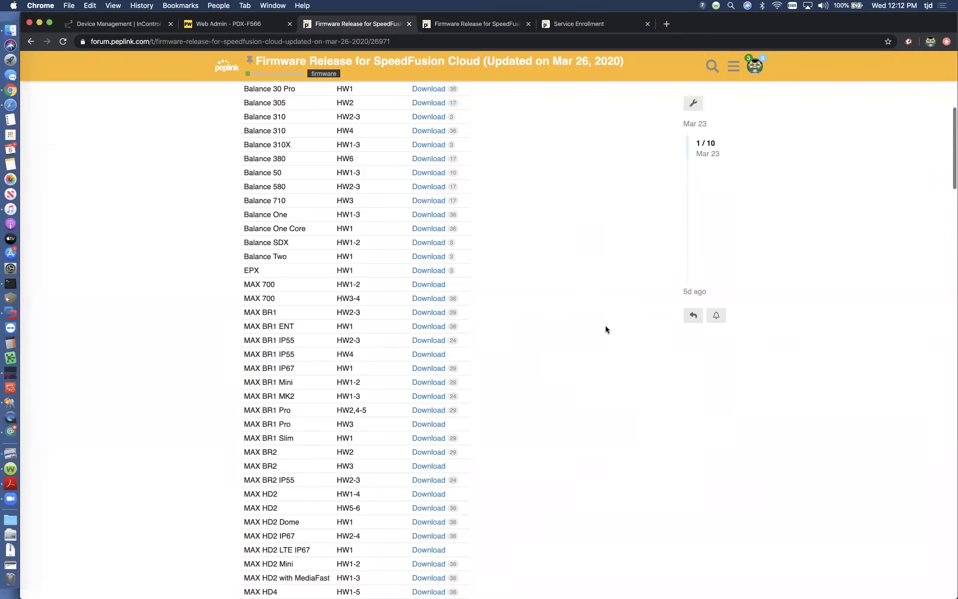
{"action": "left_click", "coordinate": [421, 272]}
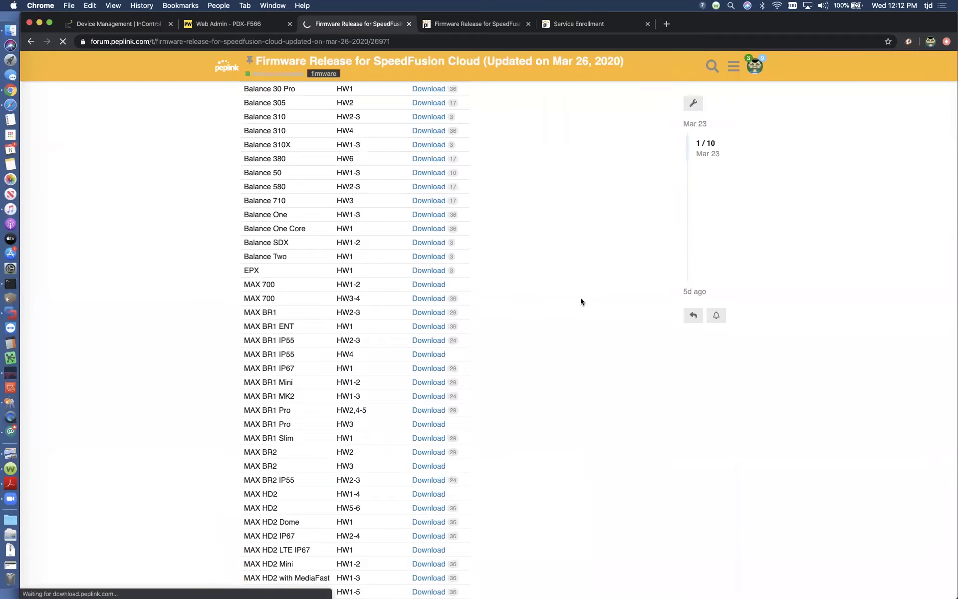
{"action": "scroll", "coordinate": [579, 297], "scroll_direction": "up", "scroll_amount": 14}
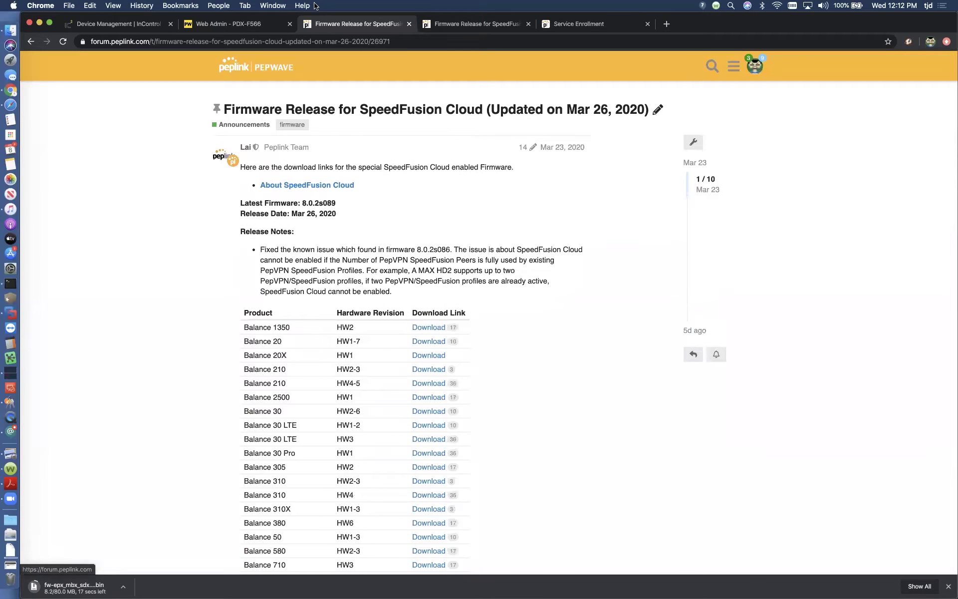
Open Firmware Management for device PDX_F566 in InControl and dismiss the browser's download bar.
{"action": "left_click", "coordinate": [110, 25]}
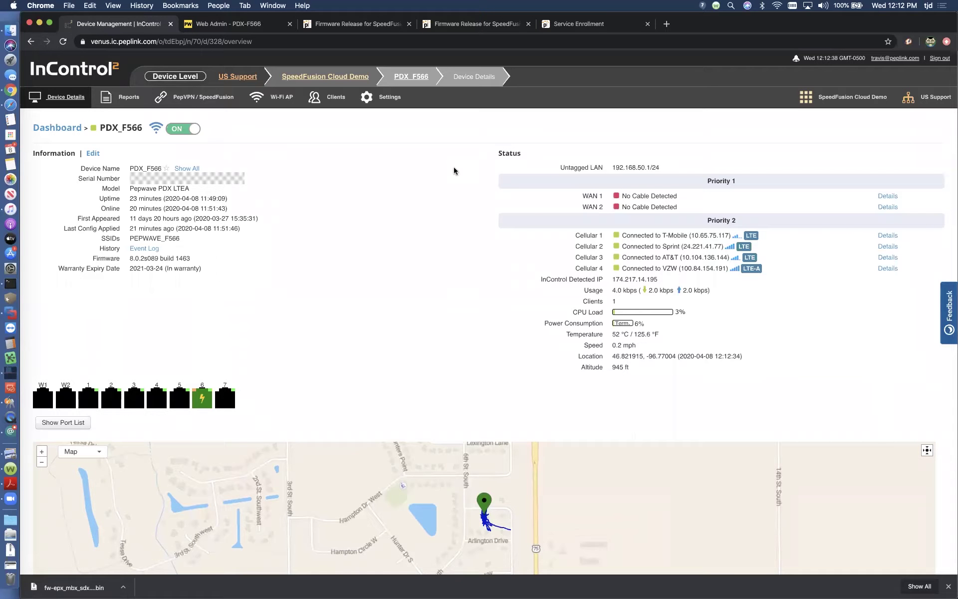
{"action": "mouse_move", "coordinate": [399, 106]}
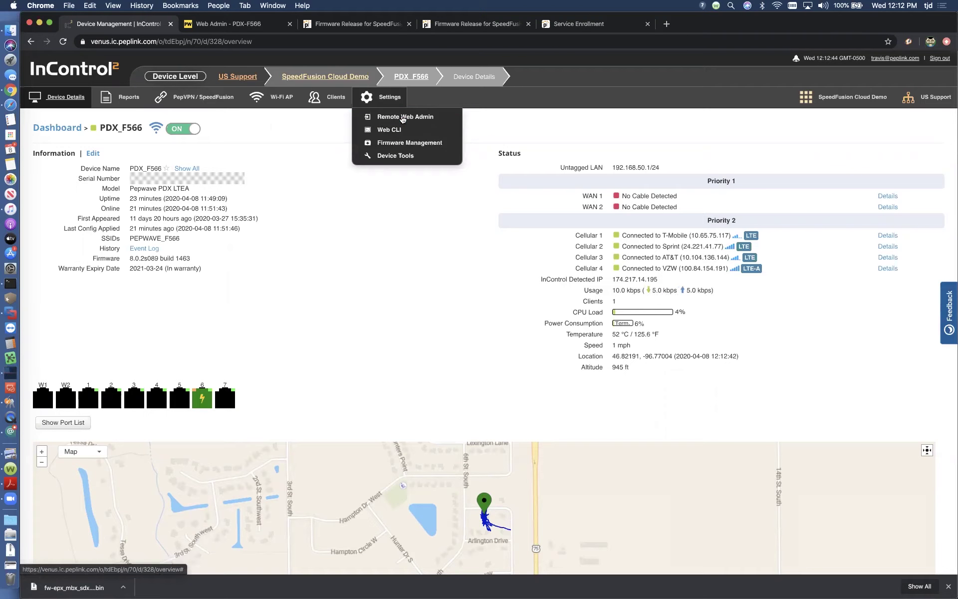
{"action": "left_click", "coordinate": [418, 145]}
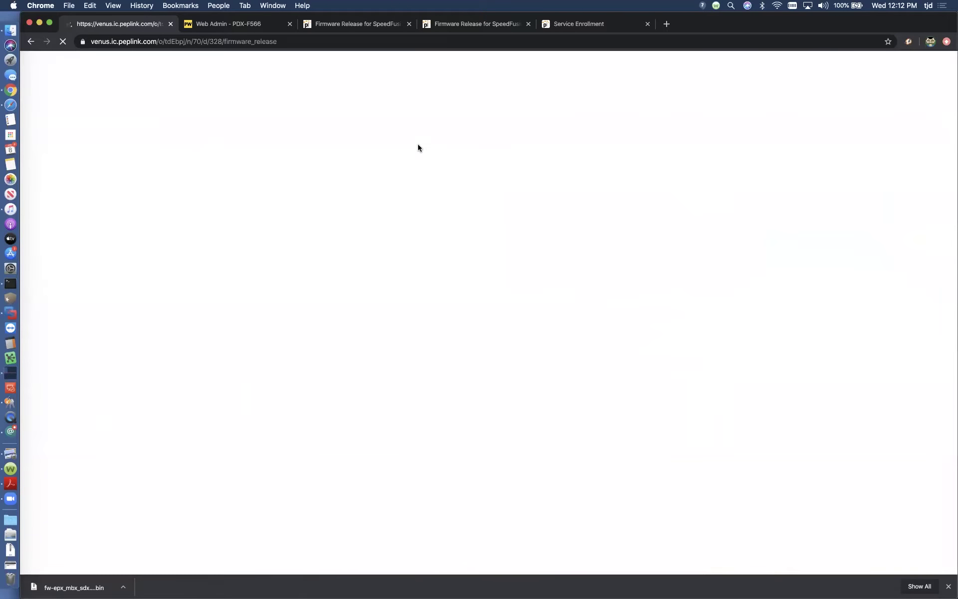
{"action": "left_click", "coordinate": [947, 586]}
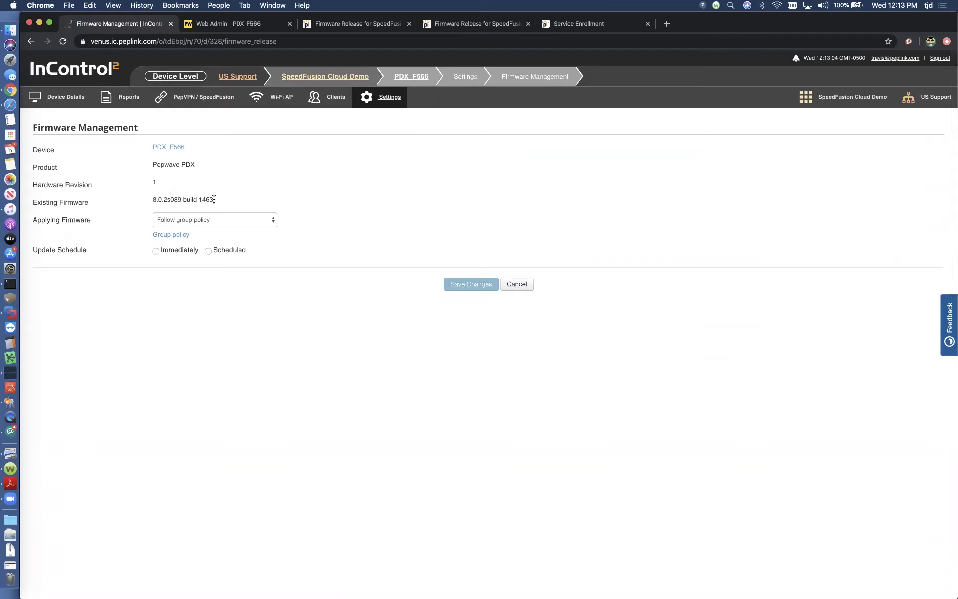
Examine the device's existing firmware version, highlighting the whole version and then its special-build suffix.
{"action": "left_click_drag", "start_coordinate": [214, 200], "coordinate": [144, 202]}
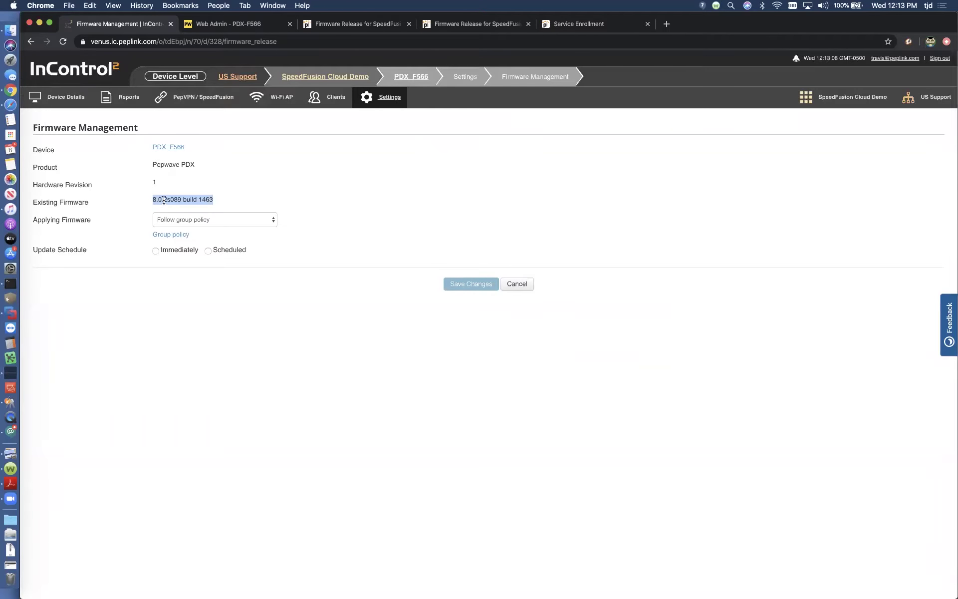
{"action": "left_click", "coordinate": [182, 199]}
{"action": "left_click_drag", "start_coordinate": [182, 199], "coordinate": [167, 200]}
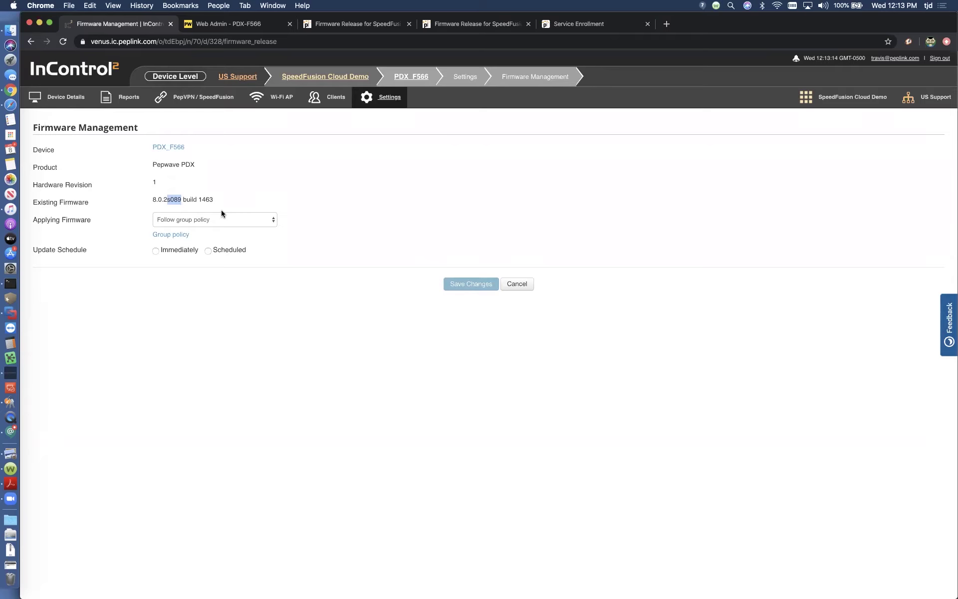
Try applying firmware 8.0.2s089 build 1463 with the immediate and scheduled update options, and leave for the device details without saving.
{"action": "left_click", "coordinate": [271, 220]}
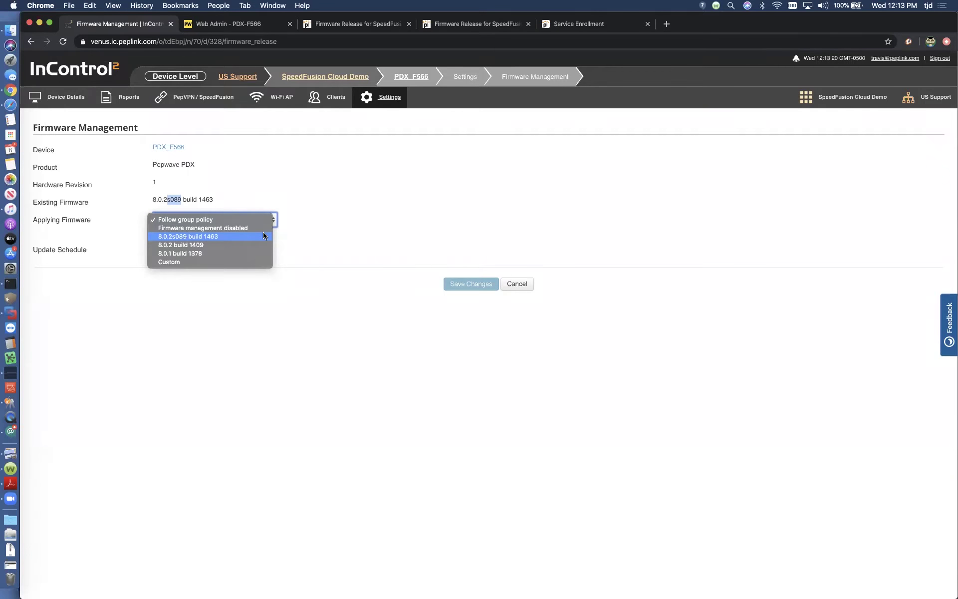
{"action": "left_click", "coordinate": [175, 237]}
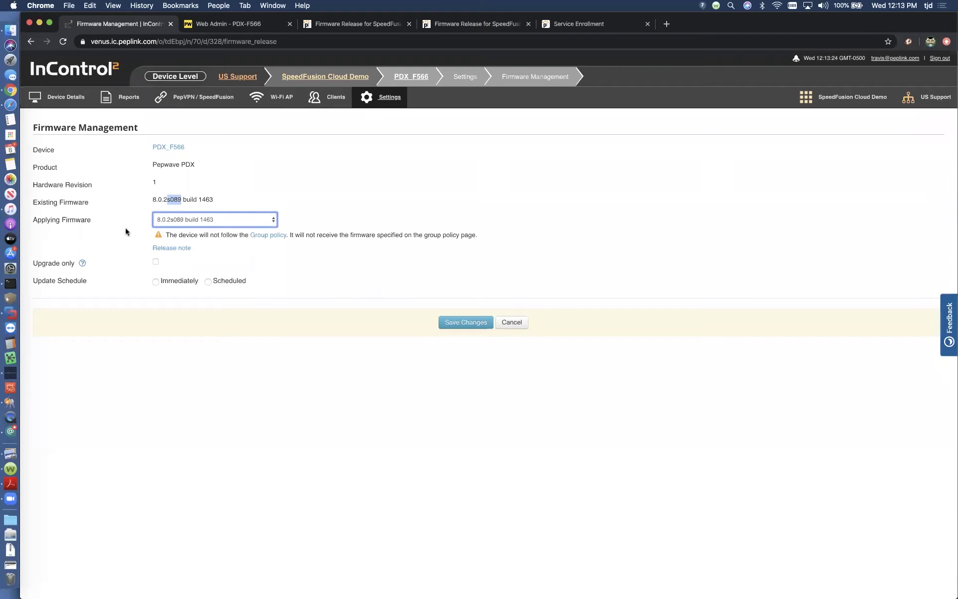
{"action": "left_click", "coordinate": [173, 285]}
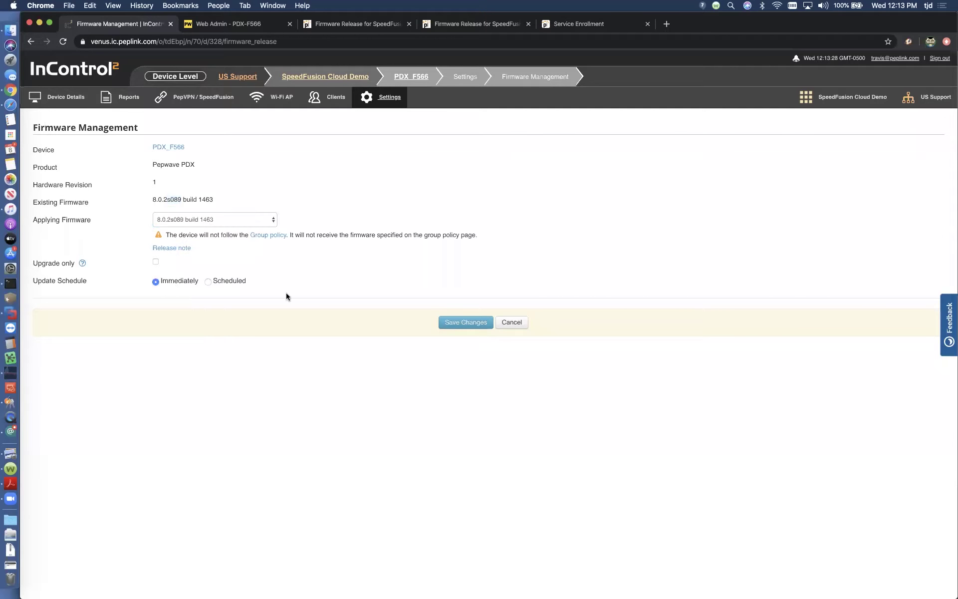
{"action": "left_click", "coordinate": [235, 282]}
{"action": "left_click", "coordinate": [192, 293]}
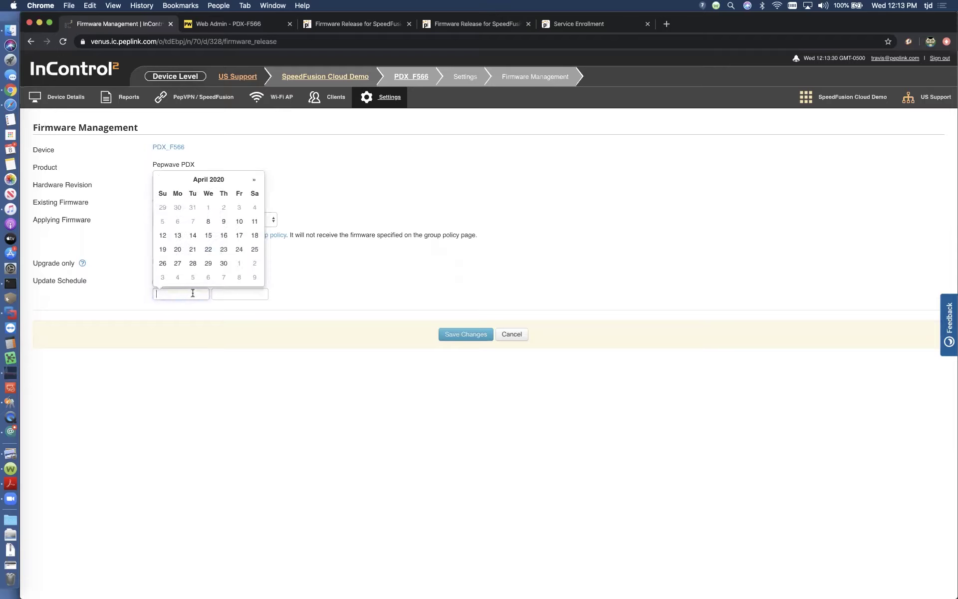
{"action": "left_click", "coordinate": [348, 263]}
{"action": "left_click", "coordinate": [455, 339]}
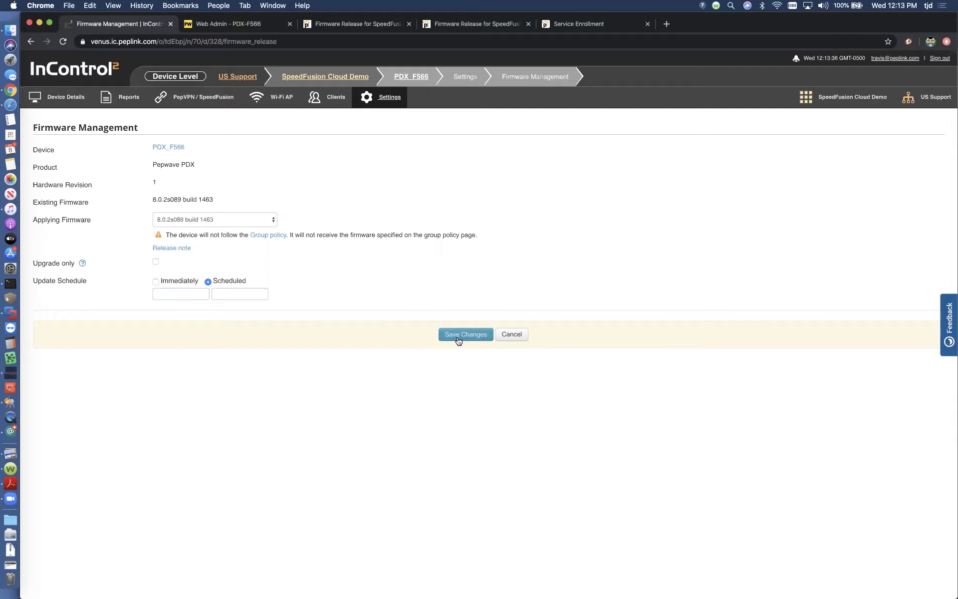
{"action": "left_click", "coordinate": [59, 97]}
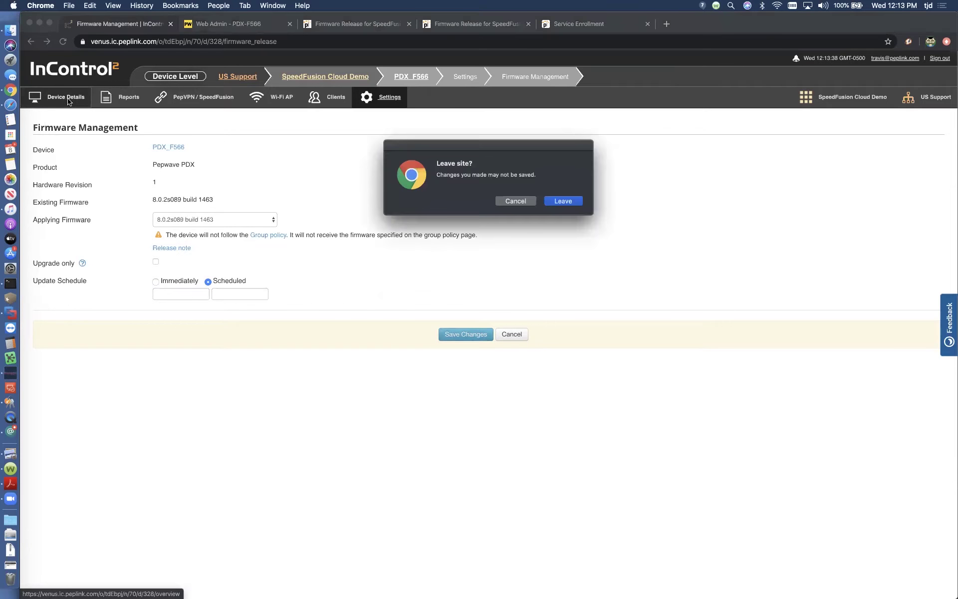
{"action": "left_click", "coordinate": [559, 200]}
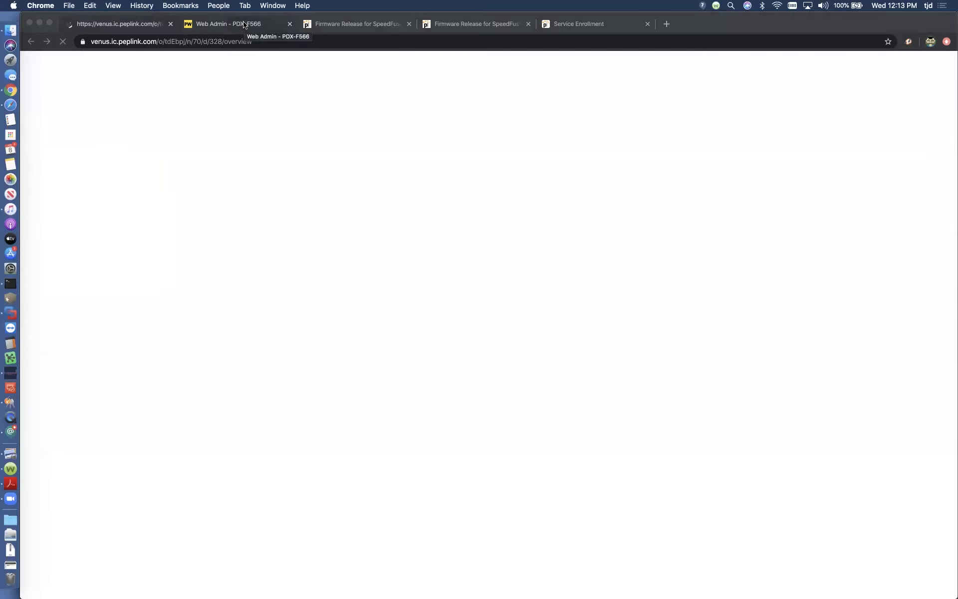
In the PDX-F566 web admin, choose fw-epx_mbx_sdx-8.0.2s089-build1463.bin as the manual upgrade image, and return to the dashboard without upgrading.
{"action": "left_click", "coordinate": [244, 24]}
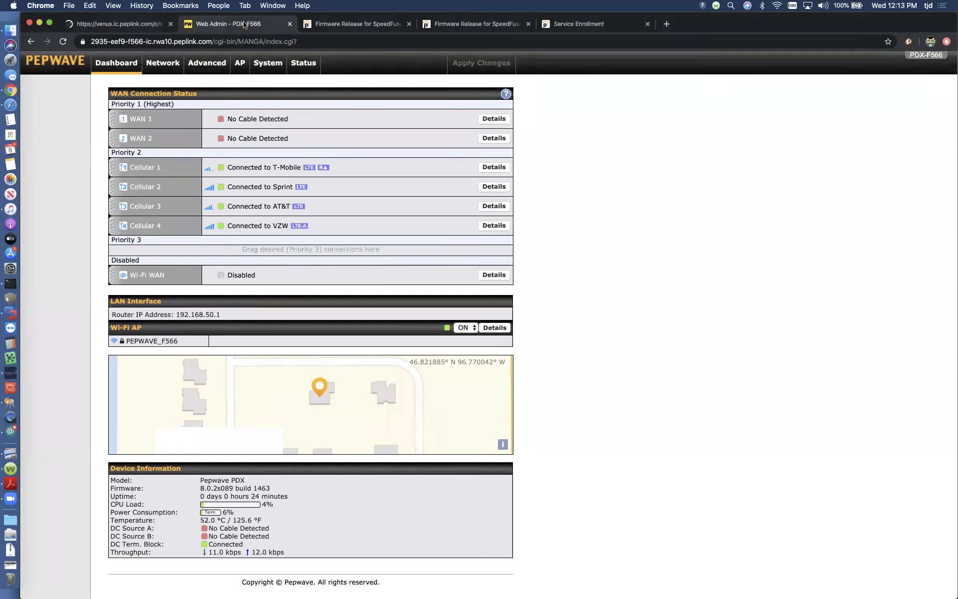
{"action": "left_click", "coordinate": [263, 69]}
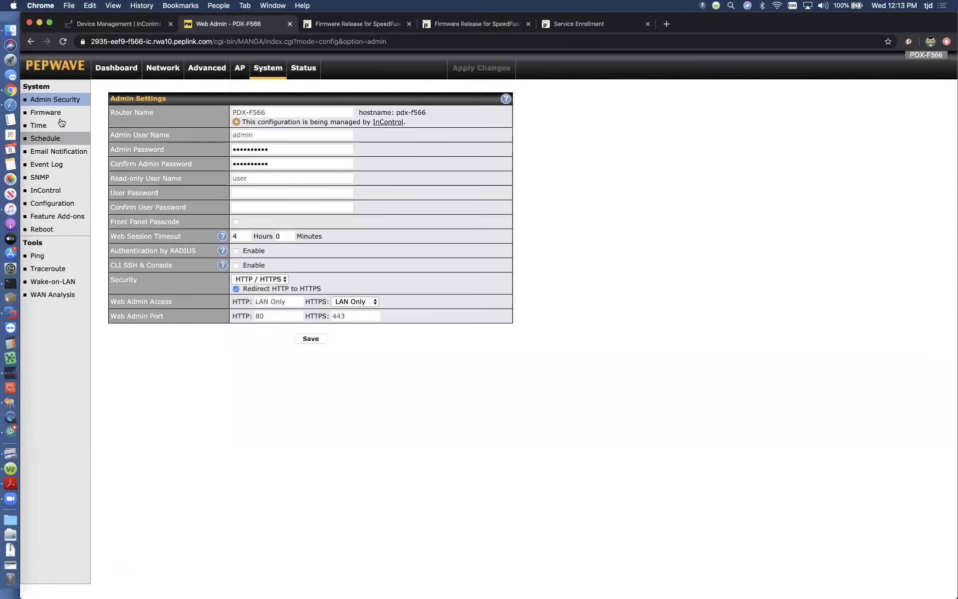
{"action": "left_click", "coordinate": [48, 113]}
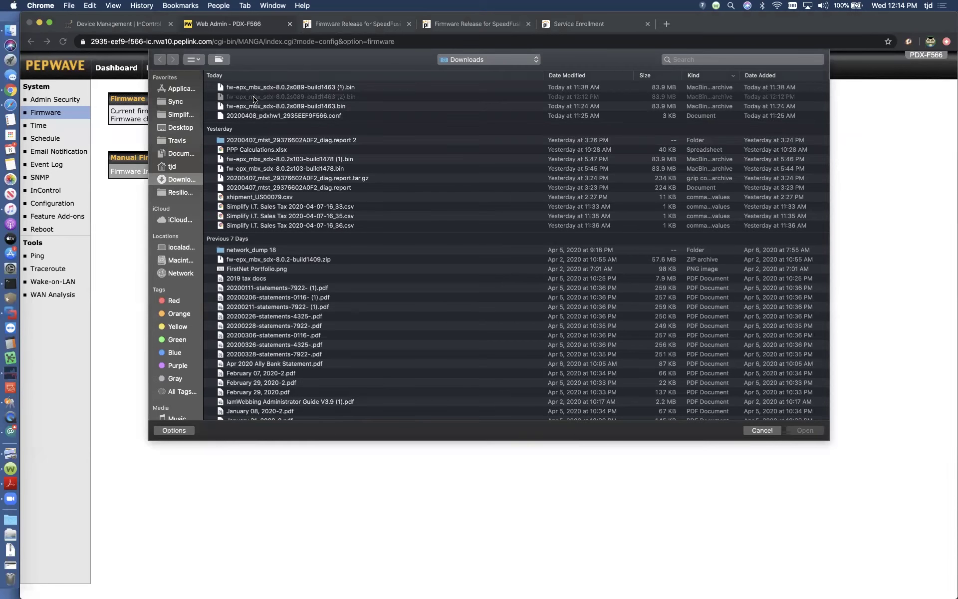
{"action": "left_click", "coordinate": [529, 107]}
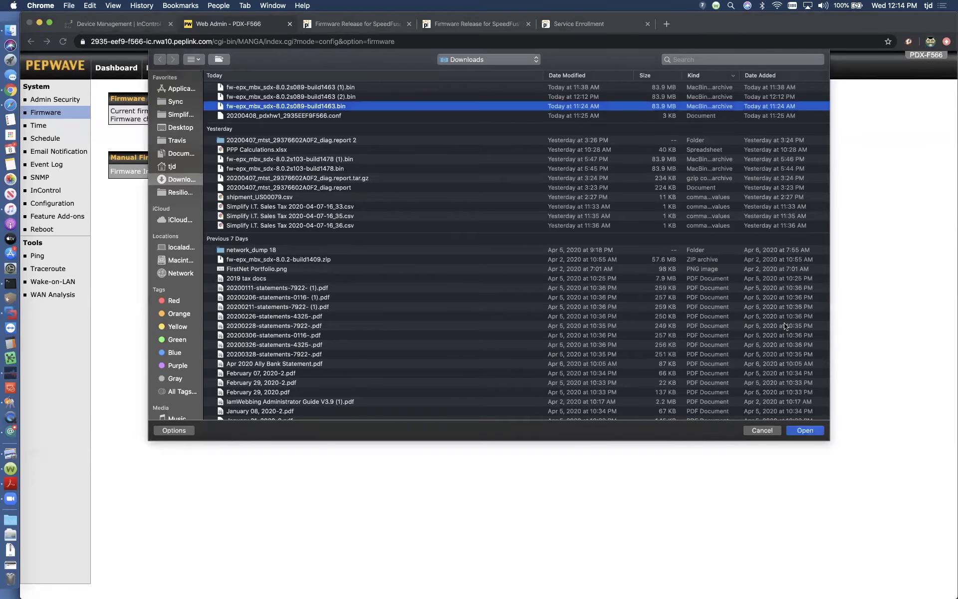
{"action": "left_click", "coordinate": [796, 429]}
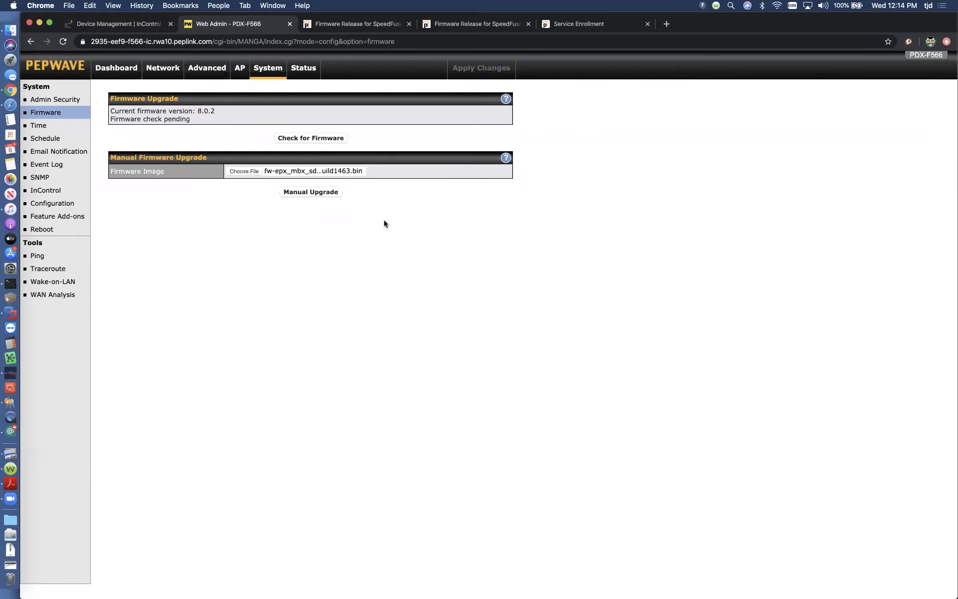
{"action": "left_click", "coordinate": [112, 71]}
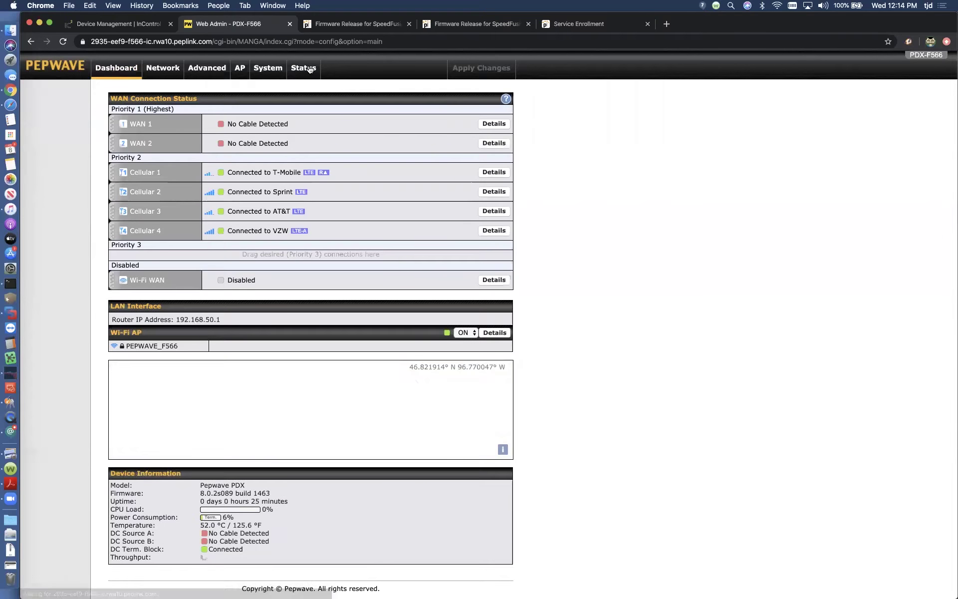
Review the numbered setup steps in the 2020-04 SpeedFusion Cloud slides and return to the router's web admin.
{"action": "key", "text": "ctrl+Up"}
{"action": "left_click", "coordinate": [279, 201]}
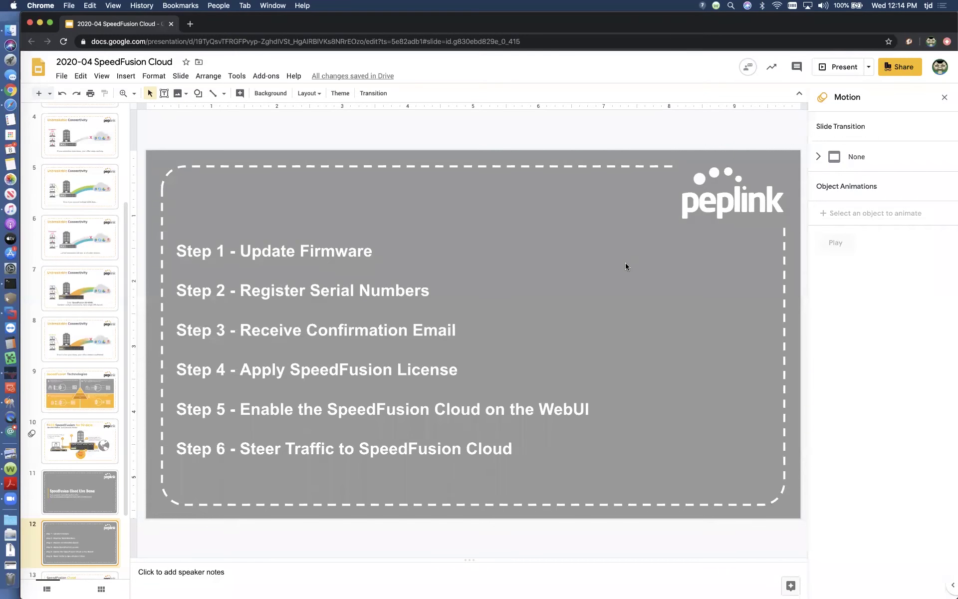
{"action": "key", "text": "ctrl+Up"}
{"action": "left_click", "coordinate": [660, 222]}
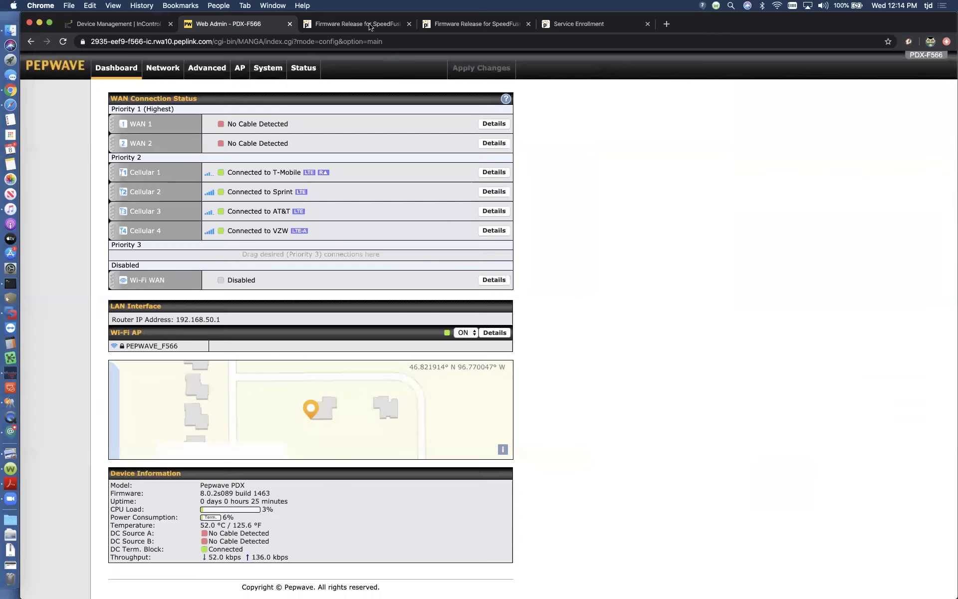
Return to the forum's home page and open the "Quarantine Response - Safeguarding Your Connectivity" topic.
{"action": "left_click", "coordinate": [342, 24]}
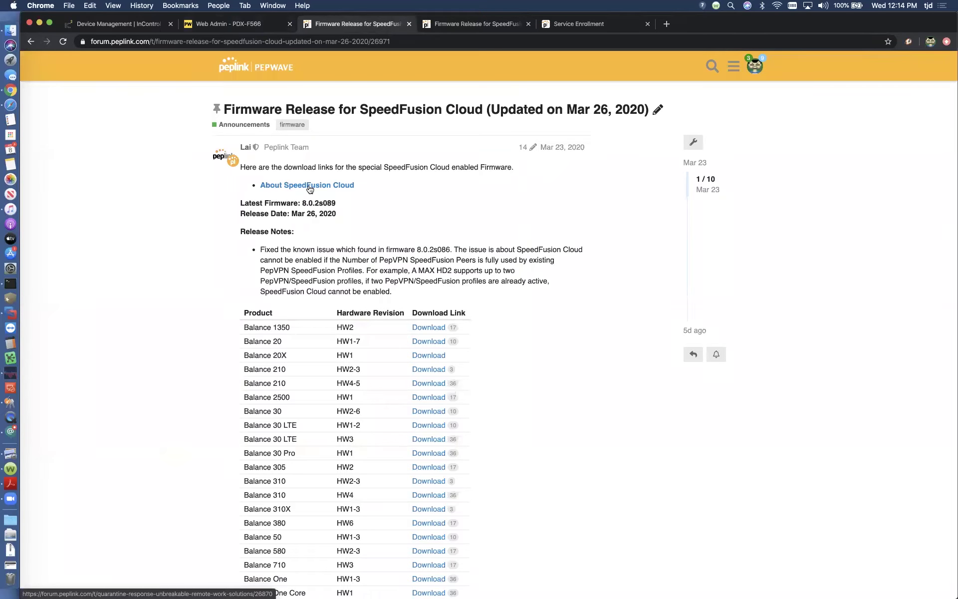
{"action": "scroll", "coordinate": [310, 189], "scroll_direction": "left", "scroll_amount": 5}
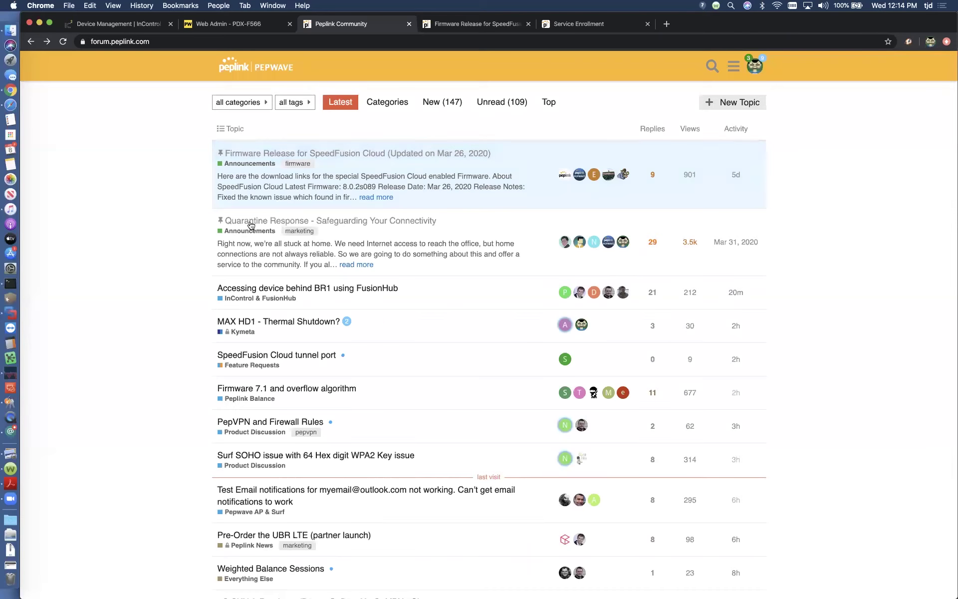
{"action": "left_click", "coordinate": [251, 221]}
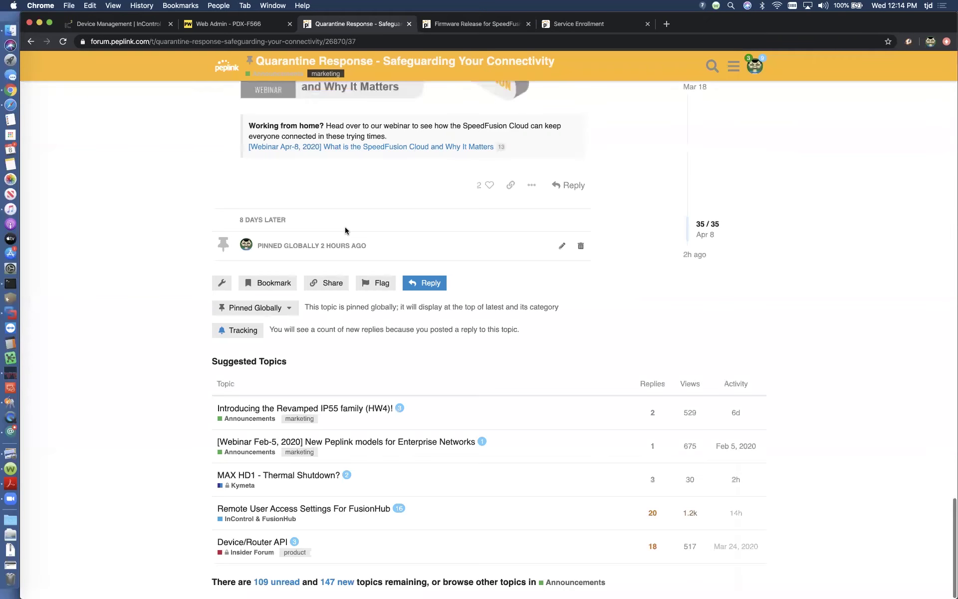
Examine the topic's first post for the special firmware, the free access enrollment and the Specific Steps section.
{"action": "scroll", "coordinate": [344, 199], "scroll_direction": "up", "scroll_amount": 15}
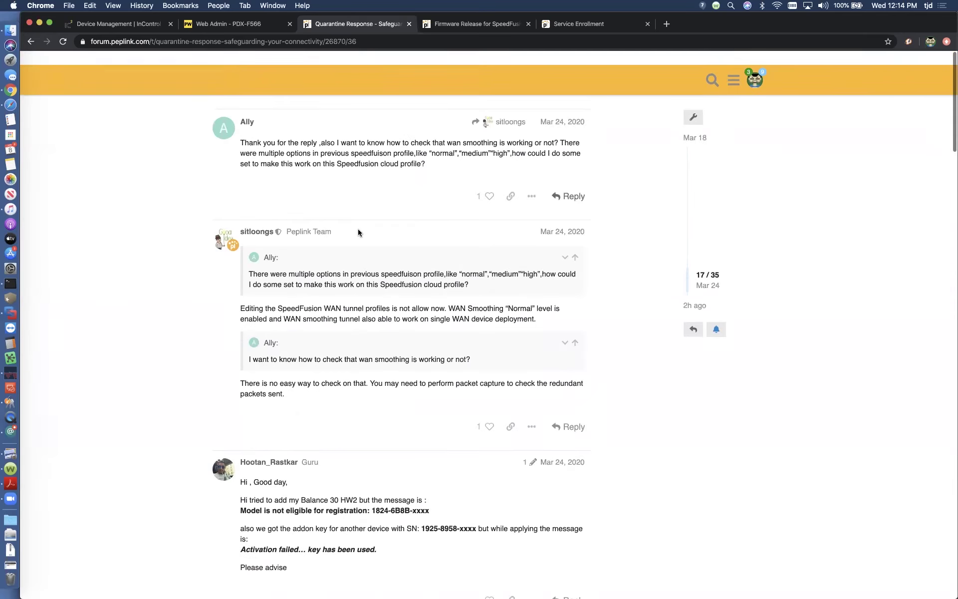
{"action": "scroll", "coordinate": [359, 232], "scroll_direction": "up", "scroll_amount": 20}
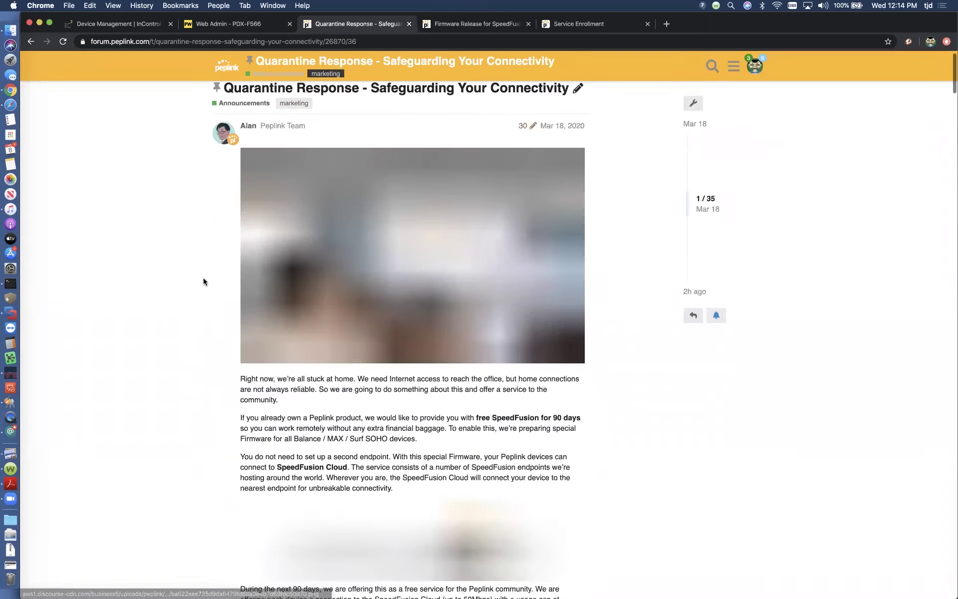
{"action": "scroll", "coordinate": [194, 281], "scroll_direction": "down", "scroll_amount": 6}
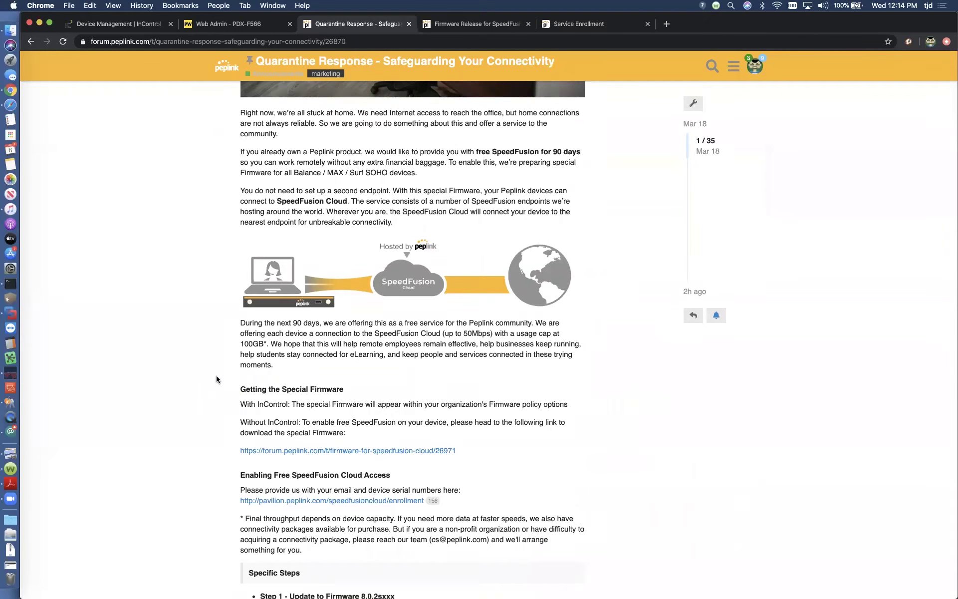
{"action": "scroll", "coordinate": [217, 375], "scroll_direction": "down", "scroll_amount": 3}
{"action": "scroll", "coordinate": [216, 375], "scroll_direction": "down", "scroll_amount": 3}
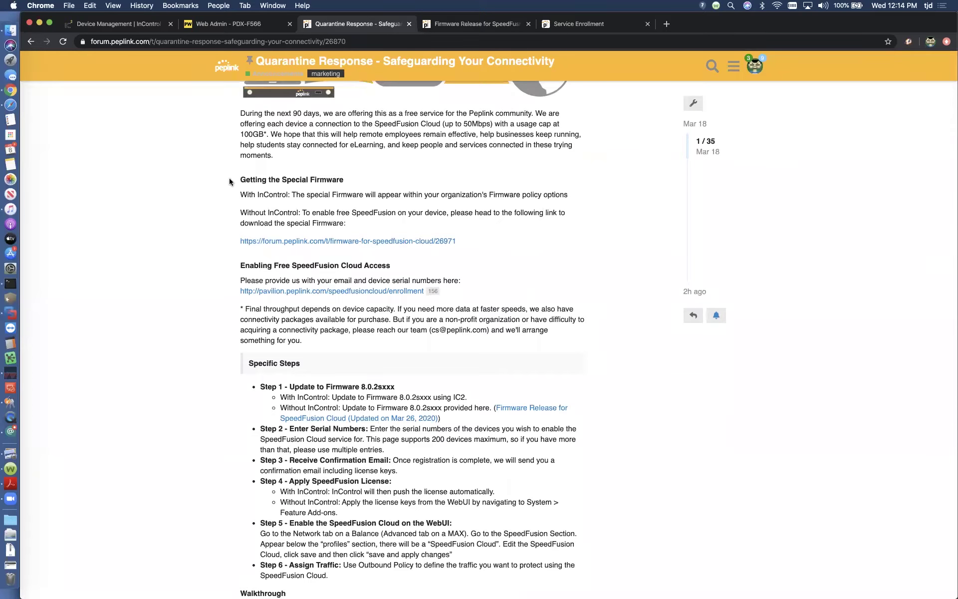
{"action": "scroll", "coordinate": [229, 179], "scroll_direction": "down", "scroll_amount": 1}
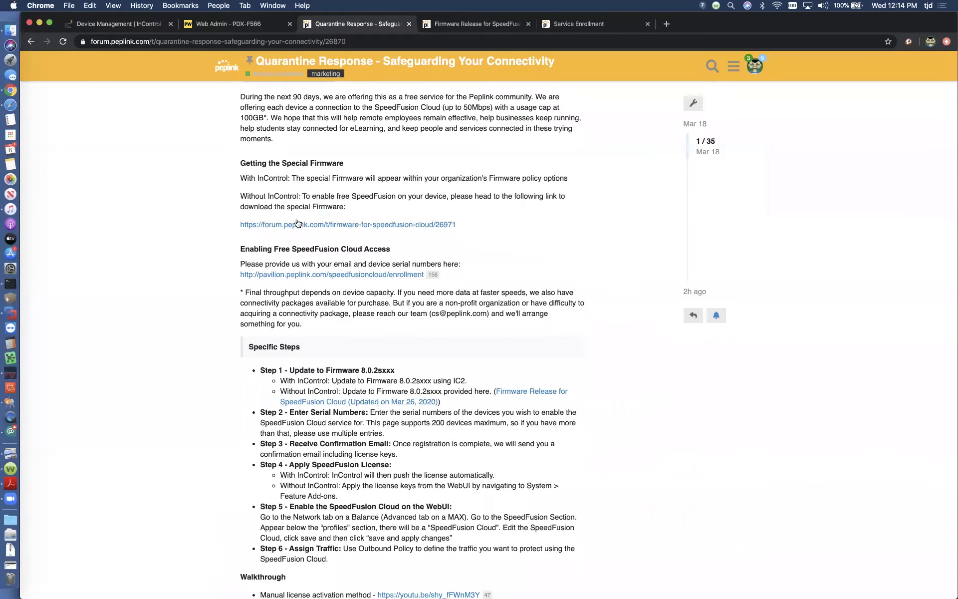
{"action": "scroll", "coordinate": [227, 243], "scroll_direction": "down", "scroll_amount": 5}
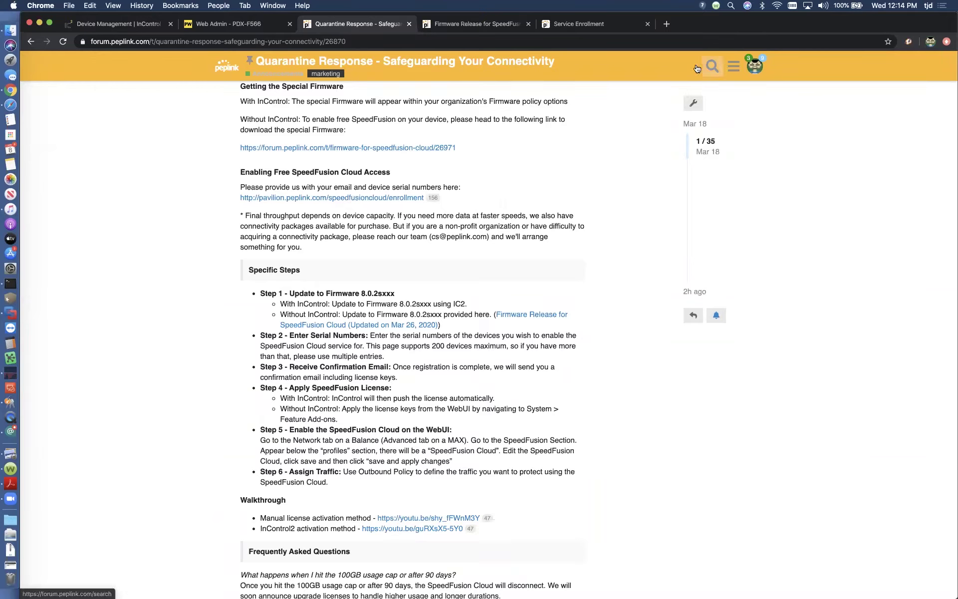
Complete the reCAPTCHA check and submit the SpeedFusion Cloud Device Entry form with the filled-in email and device serial number.
{"action": "left_click", "coordinate": [572, 29]}
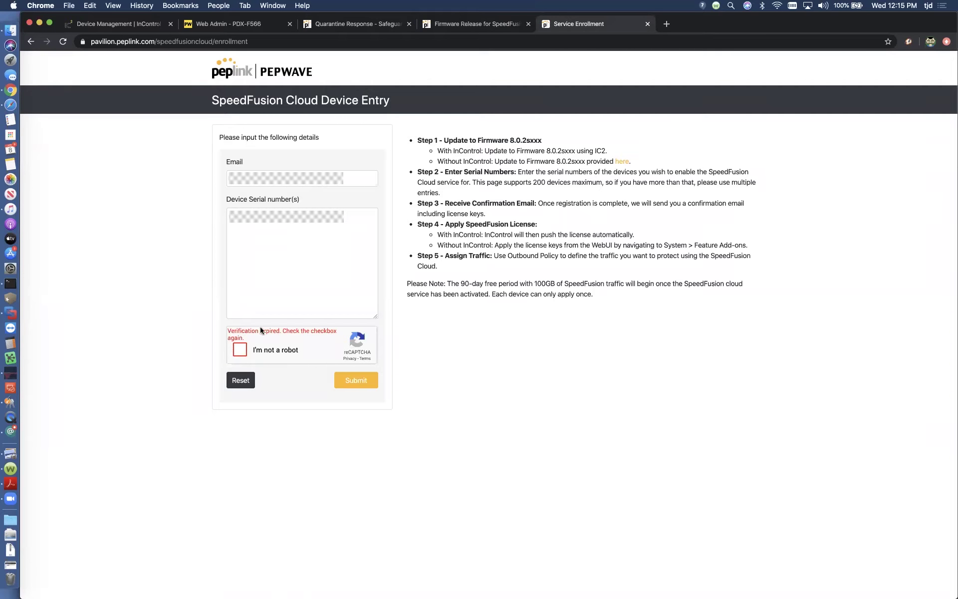
{"action": "left_click", "coordinate": [240, 352]}
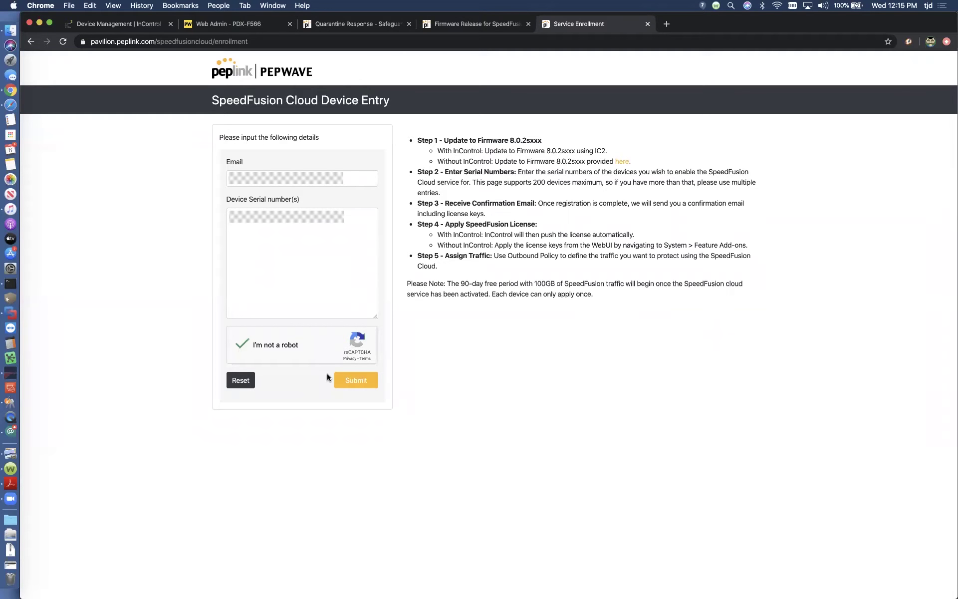
{"action": "left_click", "coordinate": [360, 383]}
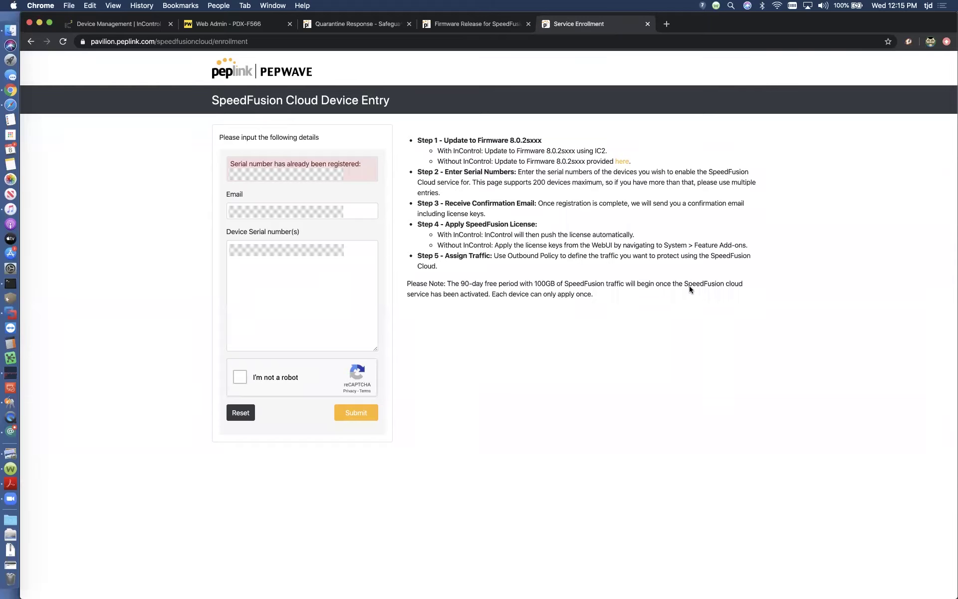
View the SpeedFusion Cloud confirmation email with the serial numbers and activation keys, and return to the enrollment page.
{"action": "key", "text": "ctrl+Up"}
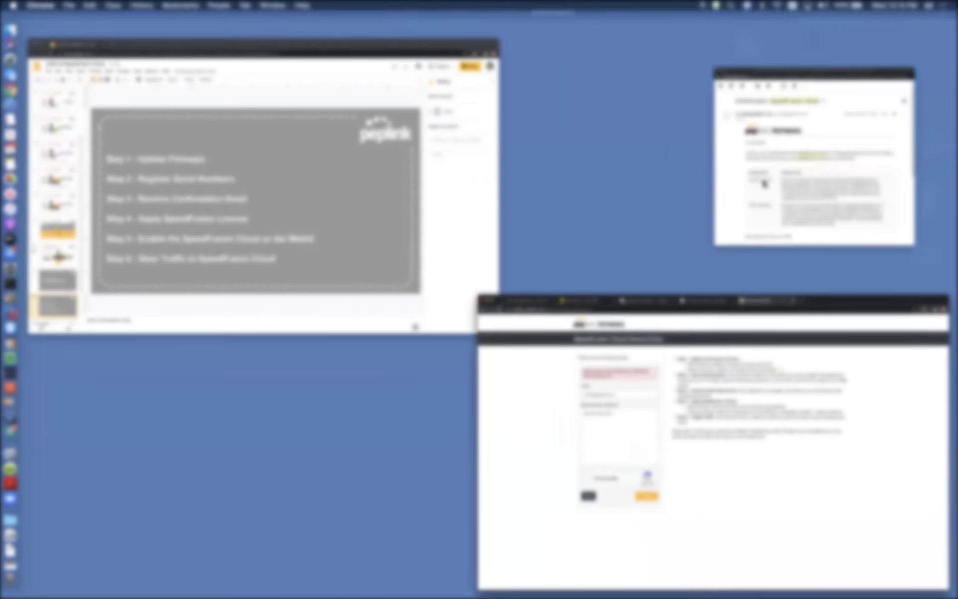
{"action": "left_click", "coordinate": [830, 185]}
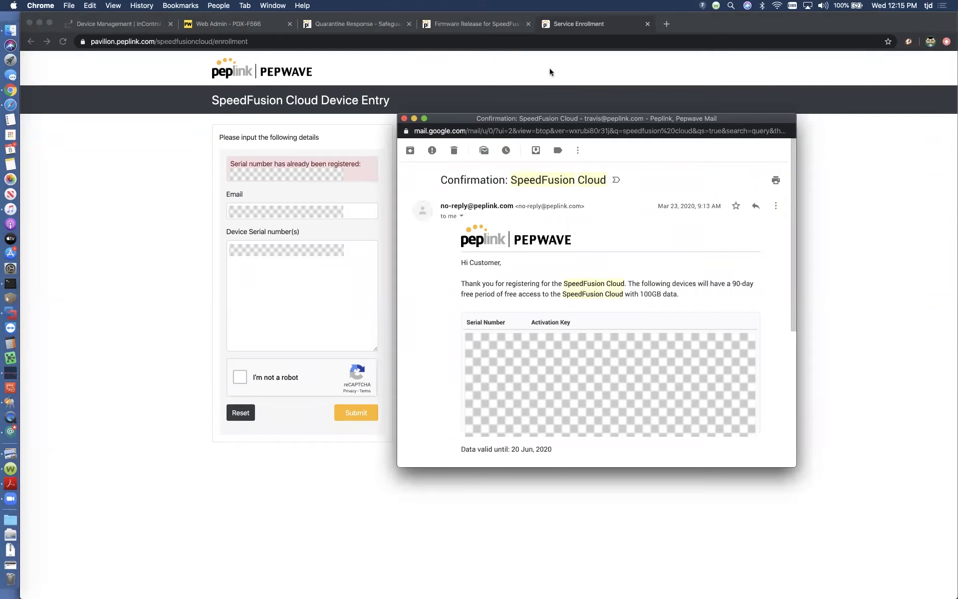
{"action": "left_click", "coordinate": [403, 118]}
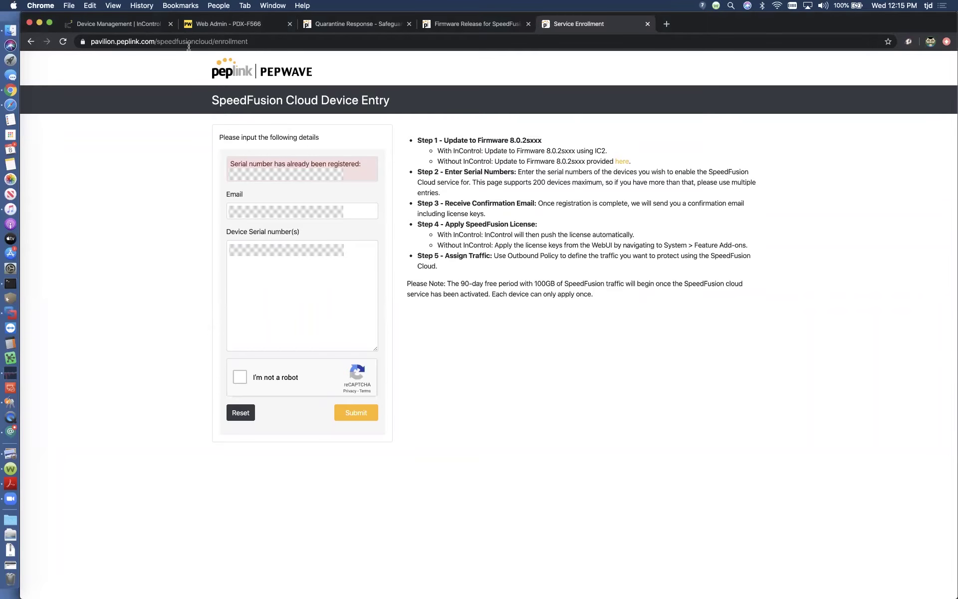
In the PDX-F566 web admin's feature add-ons, paste the SpeedFusion Cloud activation key and try to activate it.
{"action": "left_click", "coordinate": [238, 29]}
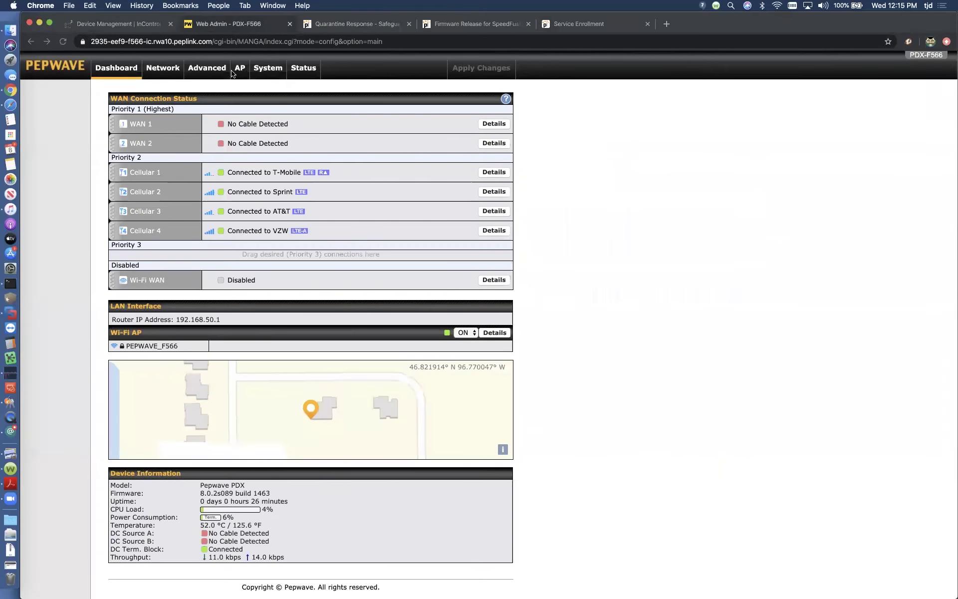
{"action": "left_click", "coordinate": [269, 73]}
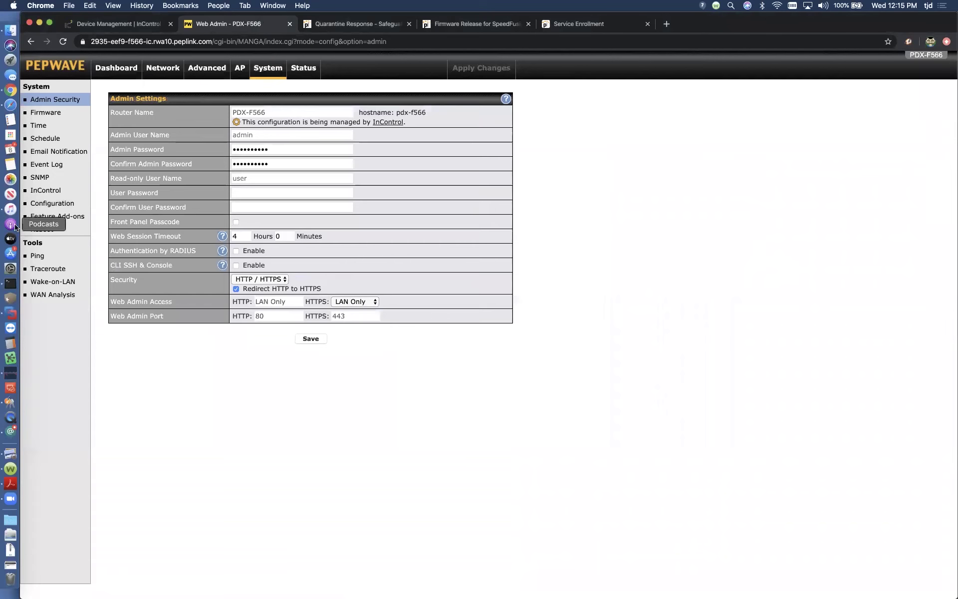
{"action": "left_click", "coordinate": [67, 222]}
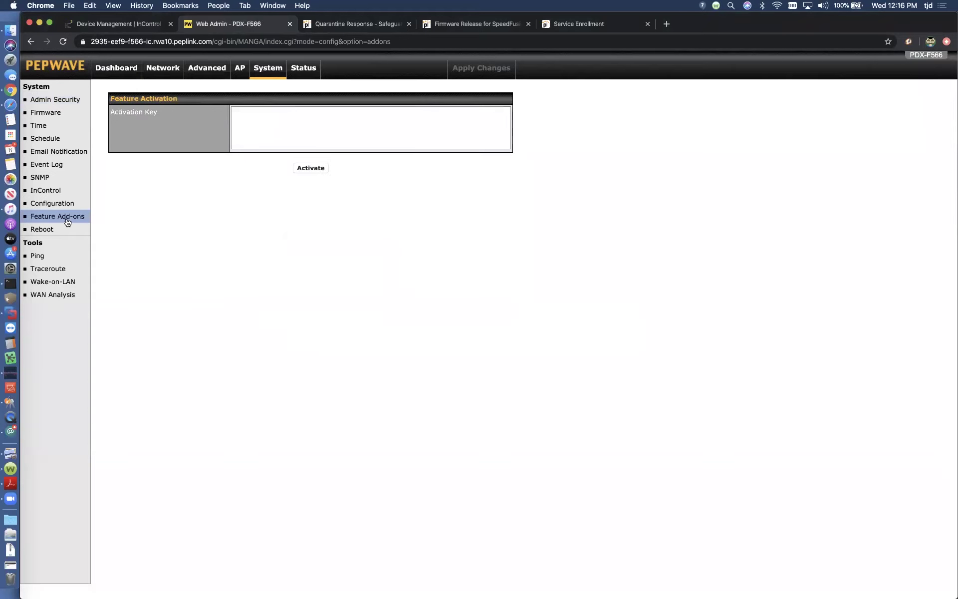
{"action": "left_click", "coordinate": [302, 148]}
{"action": "key", "text": "super+v"}
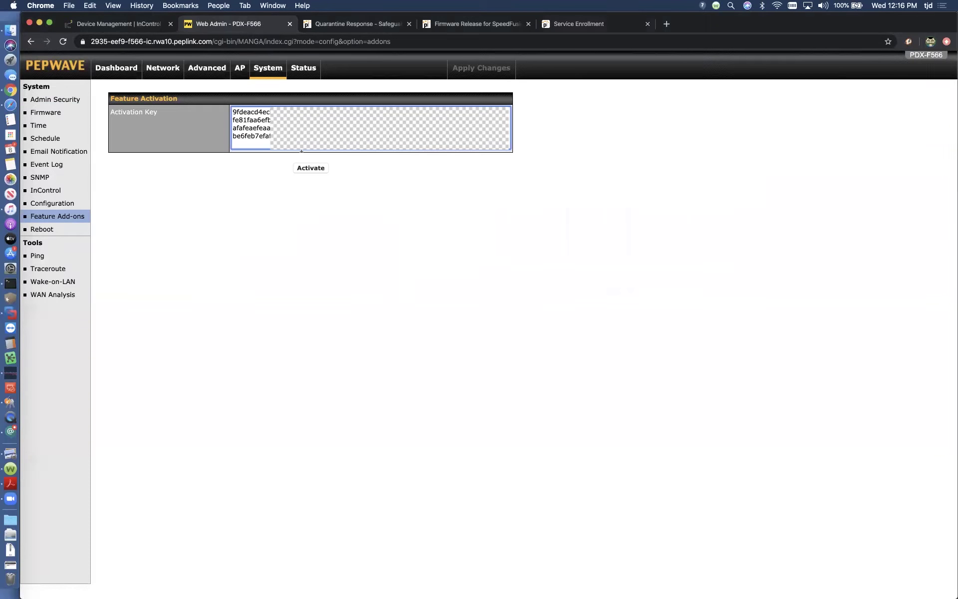
{"action": "left_click", "coordinate": [314, 172]}
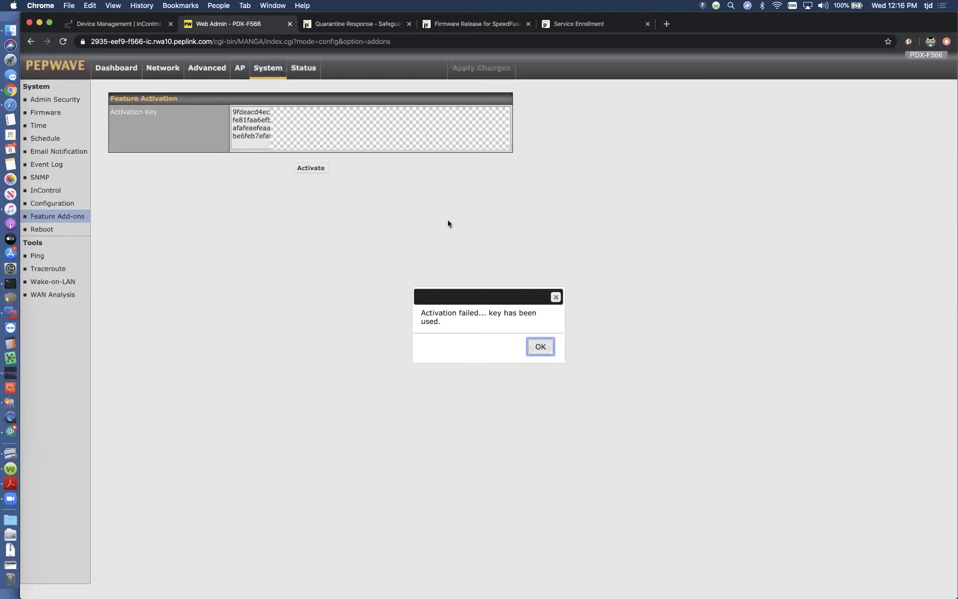
{"action": "left_click", "coordinate": [539, 344]}
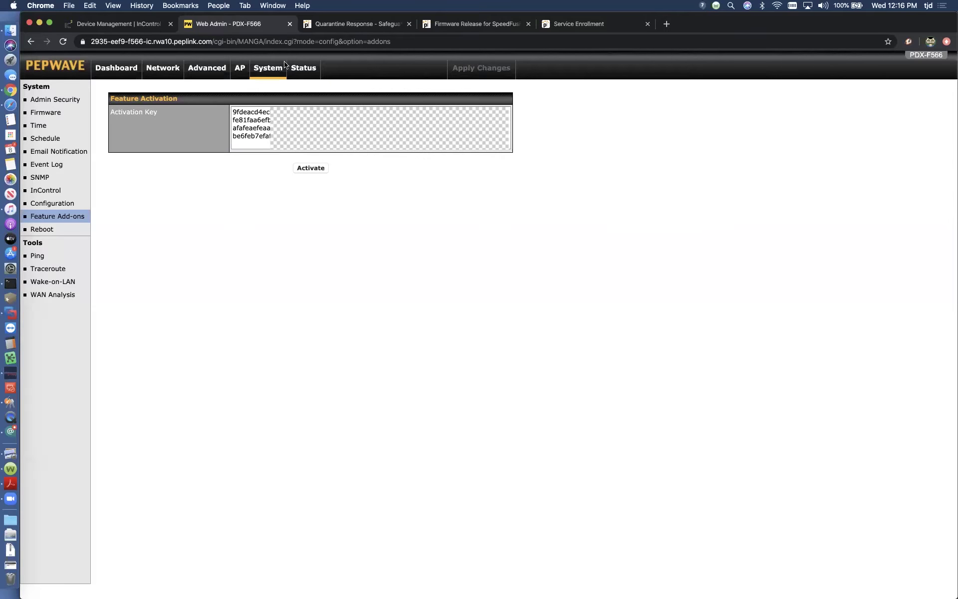
Check the setup steps slide in the 2020-04 SpeedFusion Cloud presentation and view the WAN connection status on the router's dashboard.
{"action": "key", "text": "ctrl+Up"}
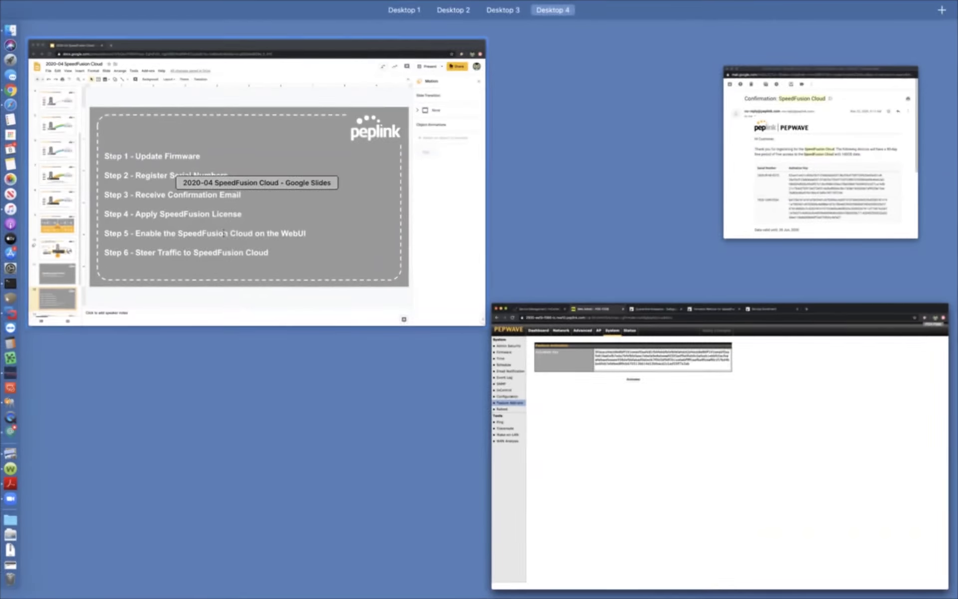
{"action": "left_click", "coordinate": [225, 236]}
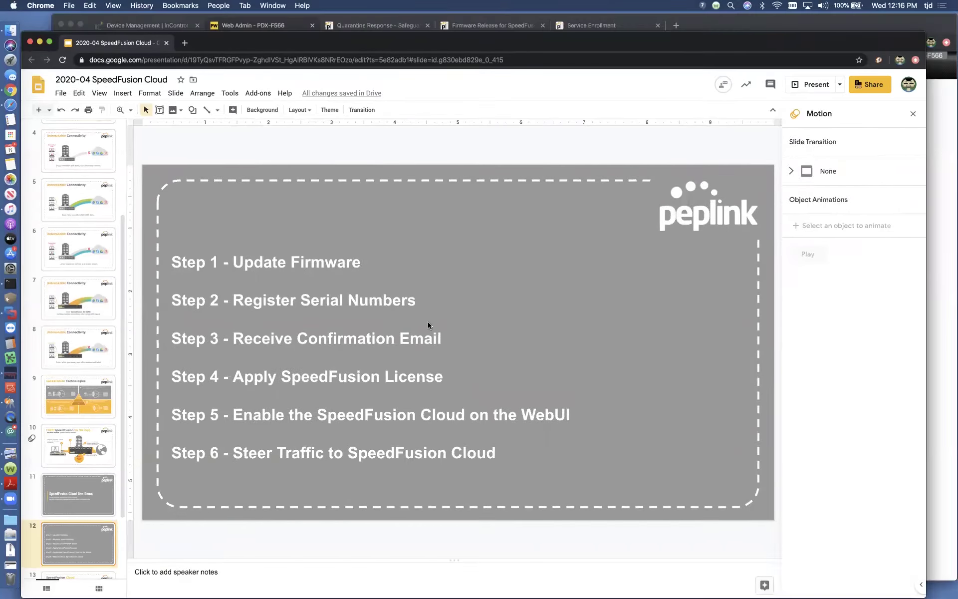
{"action": "key", "text": "ctrl+Up"}
{"action": "left_click", "coordinate": [788, 184]}
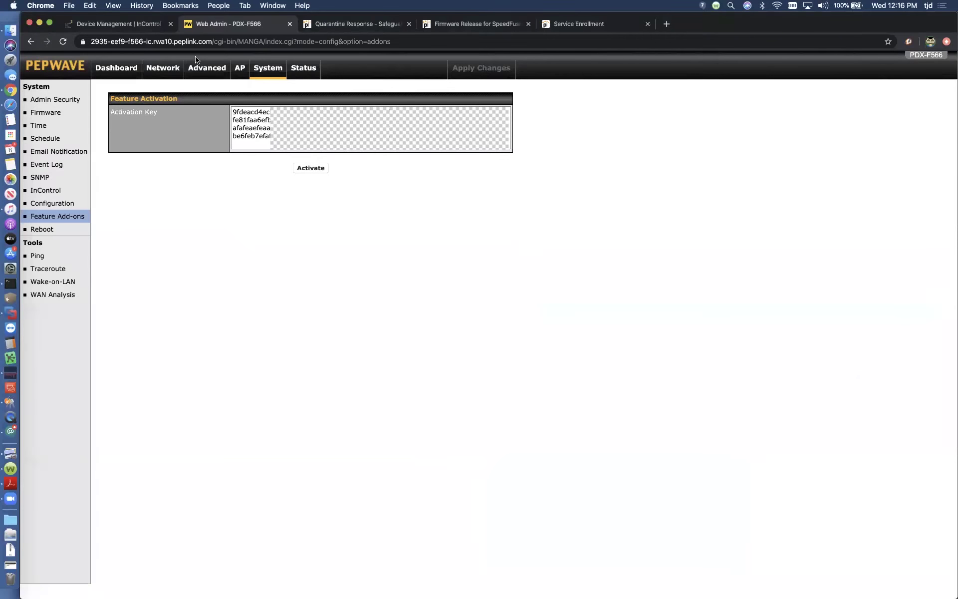
{"action": "left_click", "coordinate": [117, 72]}
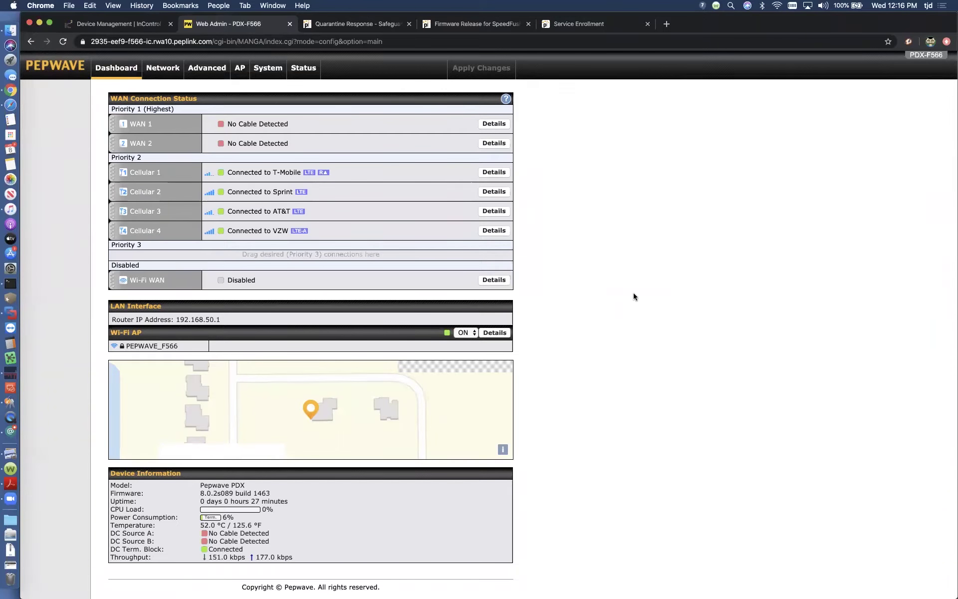
{"action": "scroll", "coordinate": [633, 297], "scroll_direction": "down", "scroll_amount": 1}
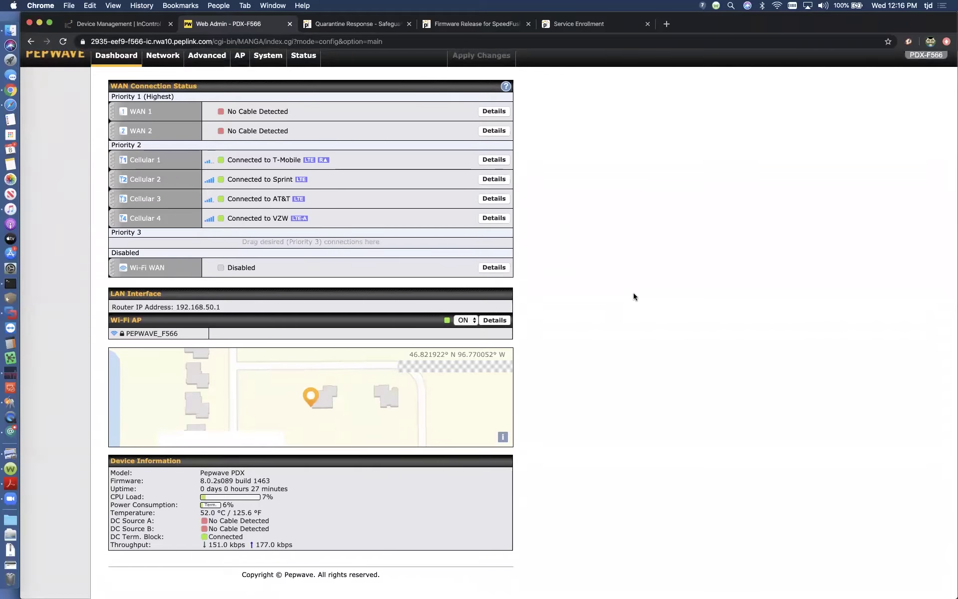
{"action": "scroll", "coordinate": [633, 295], "scroll_direction": "up", "scroll_amount": 1}
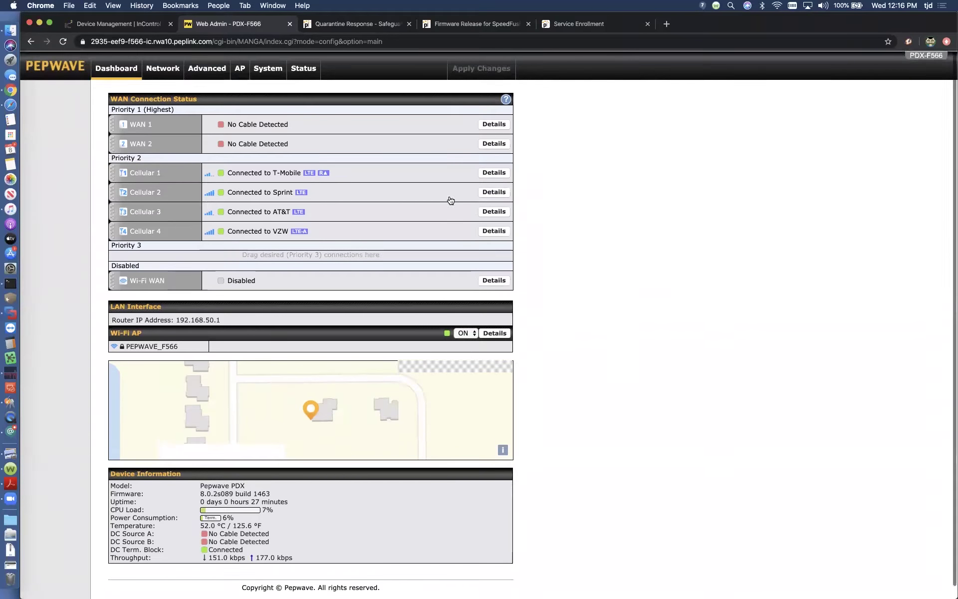
Save PDX-F566 as the PepVPN local ID in the router's SpeedFusion settings.
{"action": "left_click", "coordinate": [204, 74]}
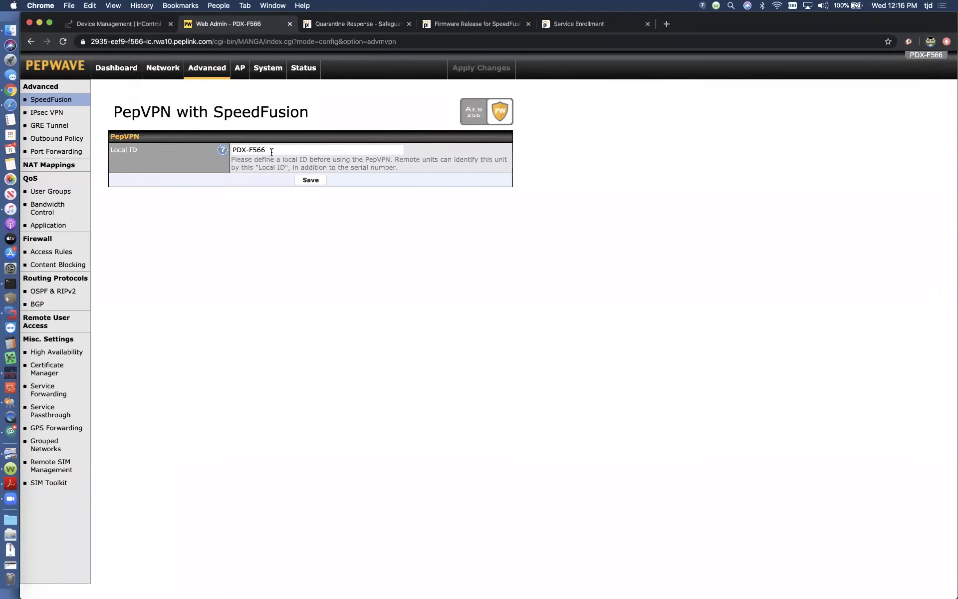
{"action": "left_click", "coordinate": [316, 185]}
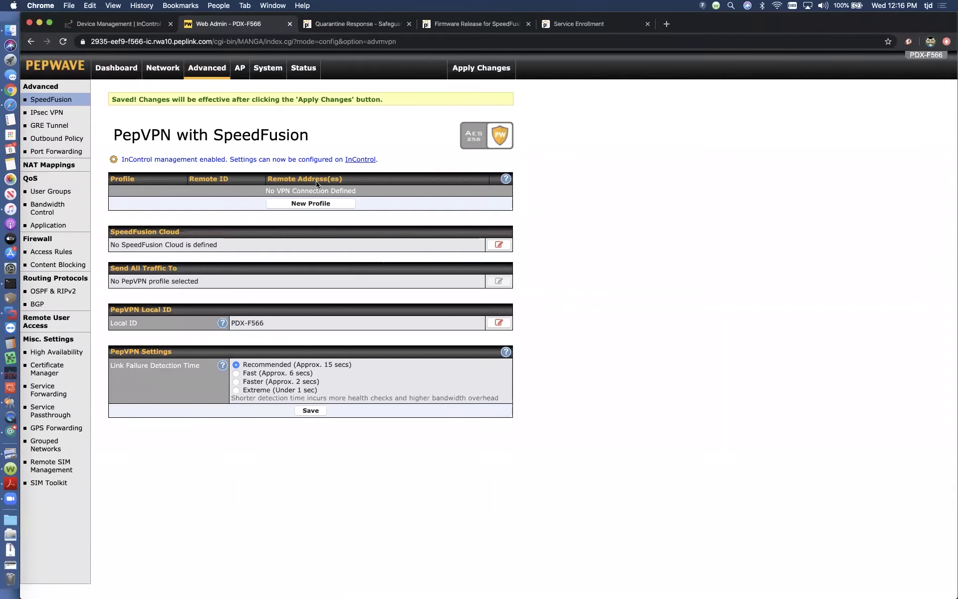
{"action": "left_click_drag", "start_coordinate": [182, 236], "coordinate": [249, 251]}
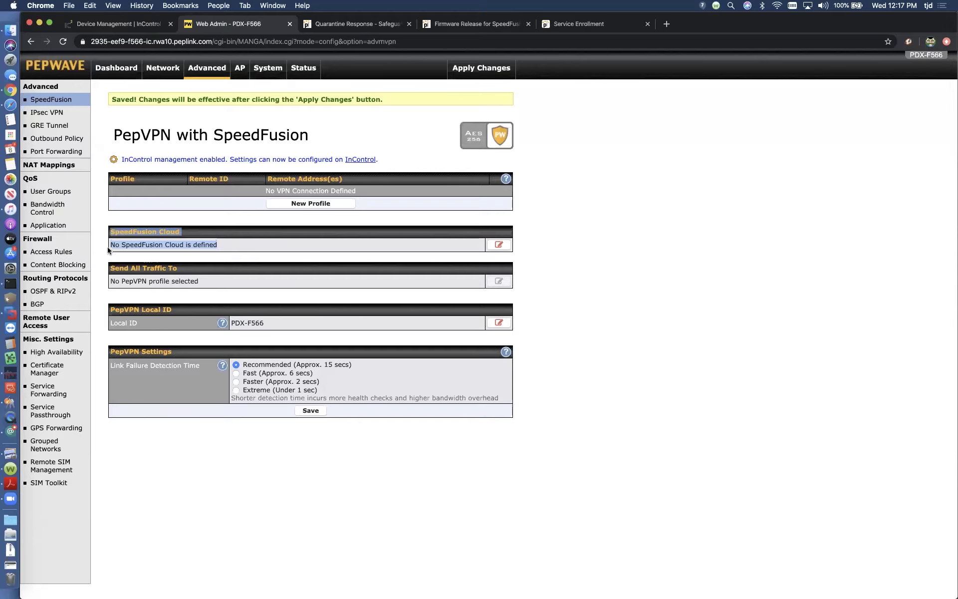
{"action": "left_click", "coordinate": [237, 246]}
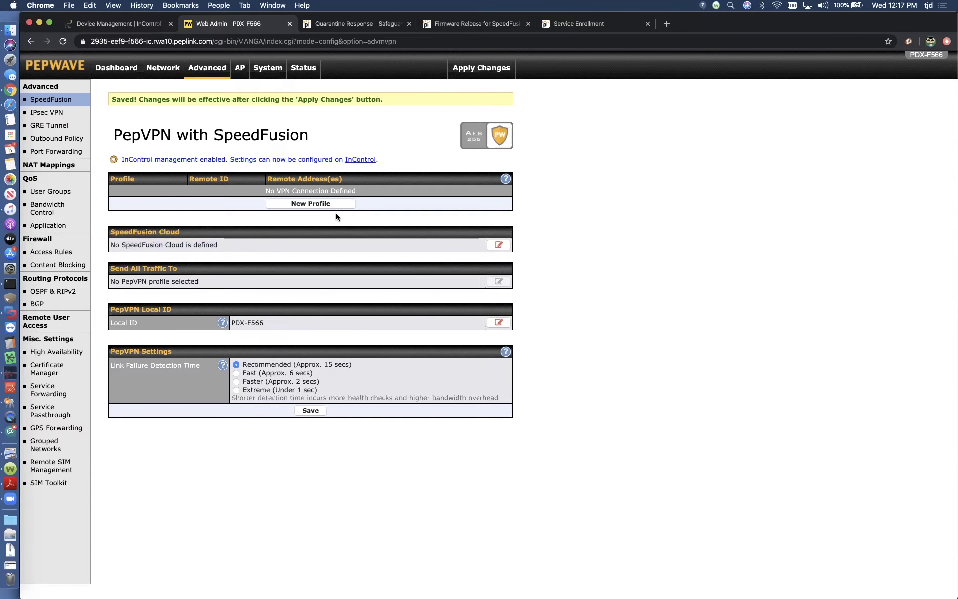
{"action": "left_click", "coordinate": [318, 204]}
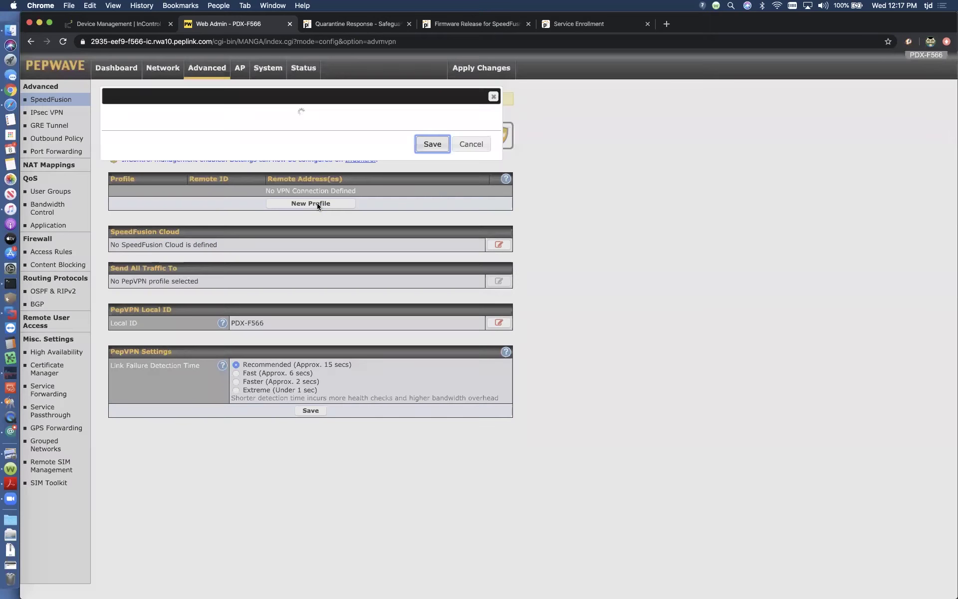
{"action": "left_click", "coordinate": [272, 128]}
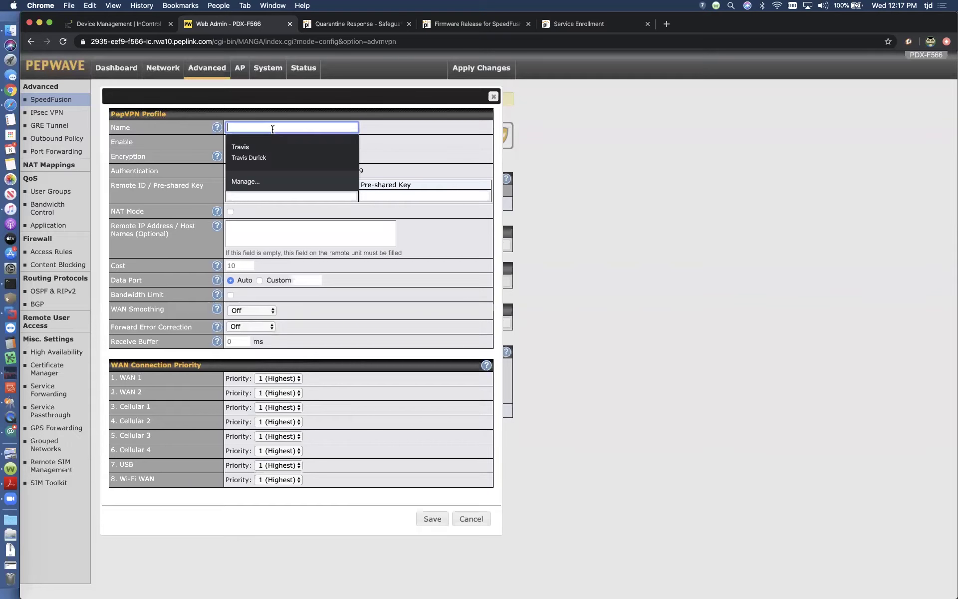
{"action": "left_click", "coordinate": [472, 517]}
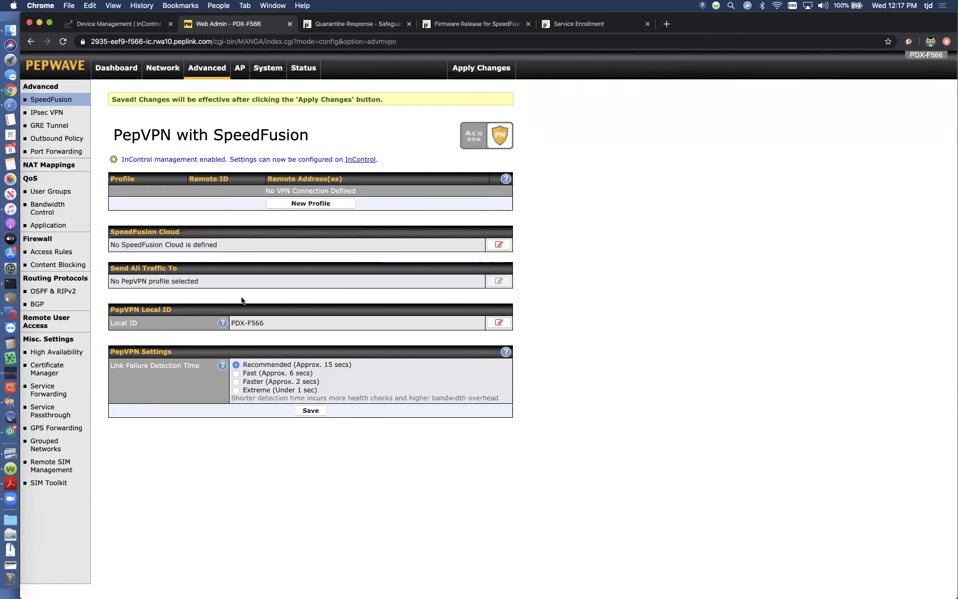
Save the SpeedFusion Cloud profile as enabled, with the Default and WAN Smoothing tunnels and every WAN connection at priority 1 (Highest).
{"action": "left_click", "coordinate": [498, 245]}
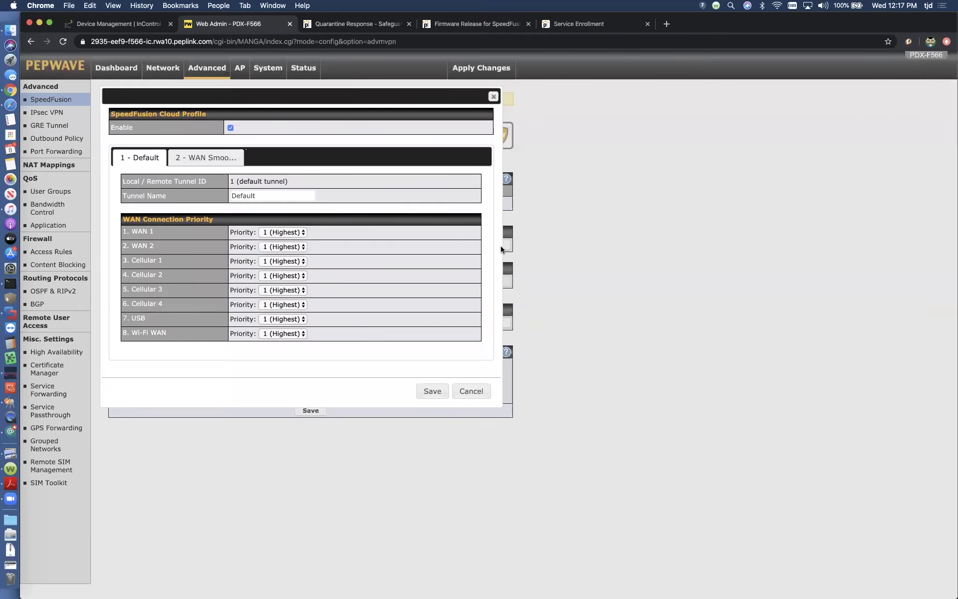
{"action": "left_click", "coordinate": [189, 158]}
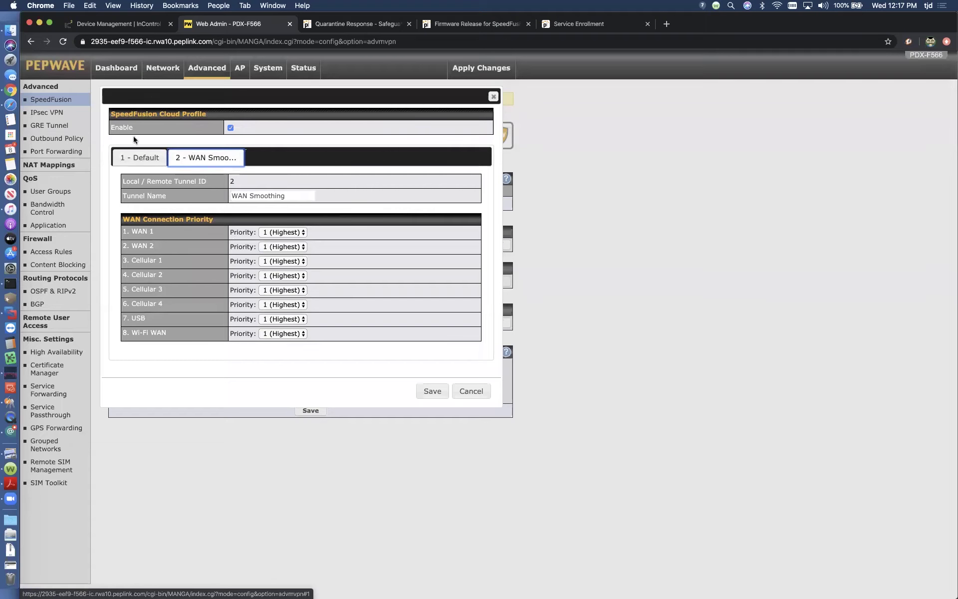
{"action": "left_click", "coordinate": [144, 158]}
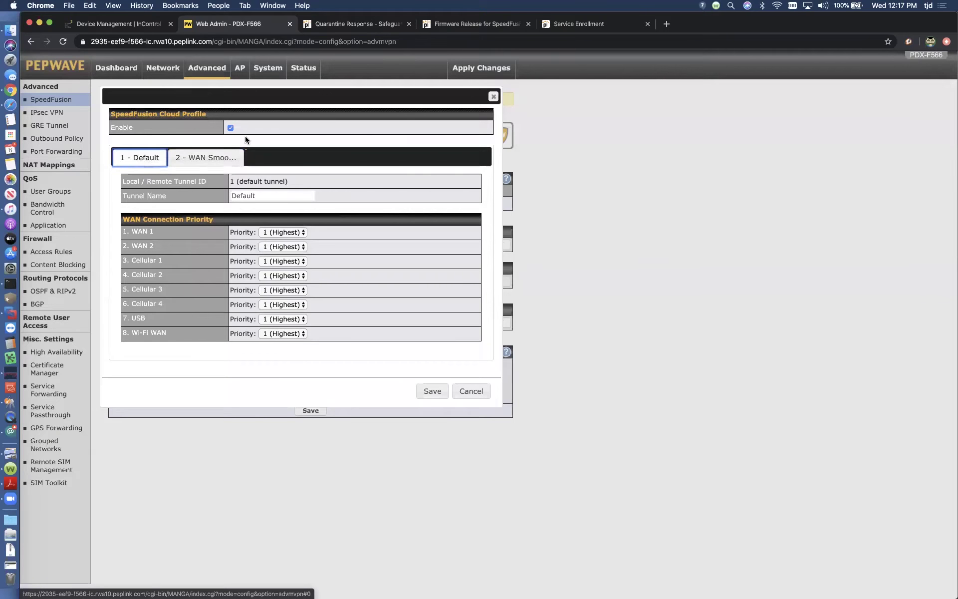
{"action": "left_click", "coordinate": [430, 393]}
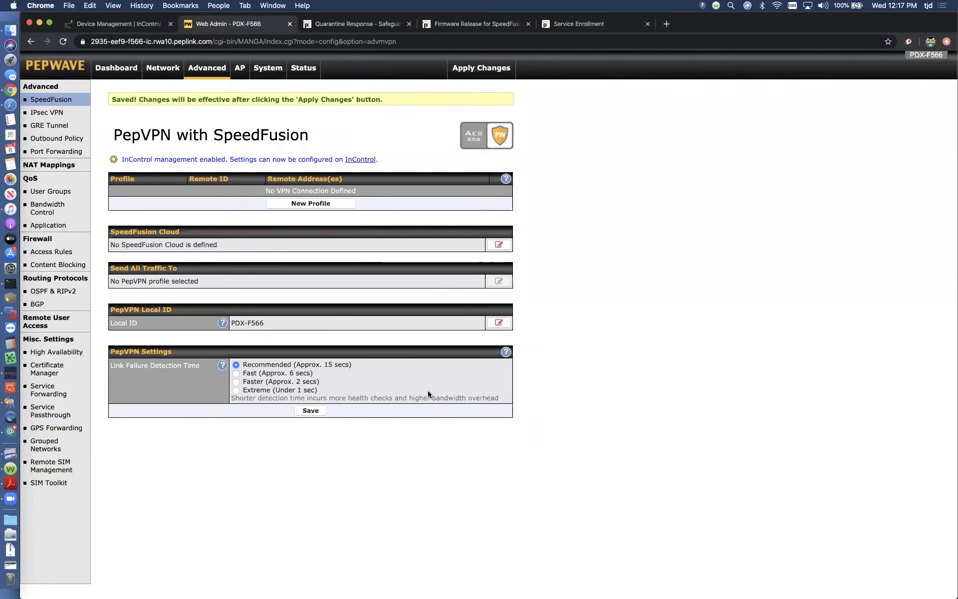
Apply the pending SpeedFusion Cloud changes to the router.
{"action": "left_click_drag", "start_coordinate": [143, 245], "coordinate": [113, 233]}
{"action": "left_click", "coordinate": [153, 240]}
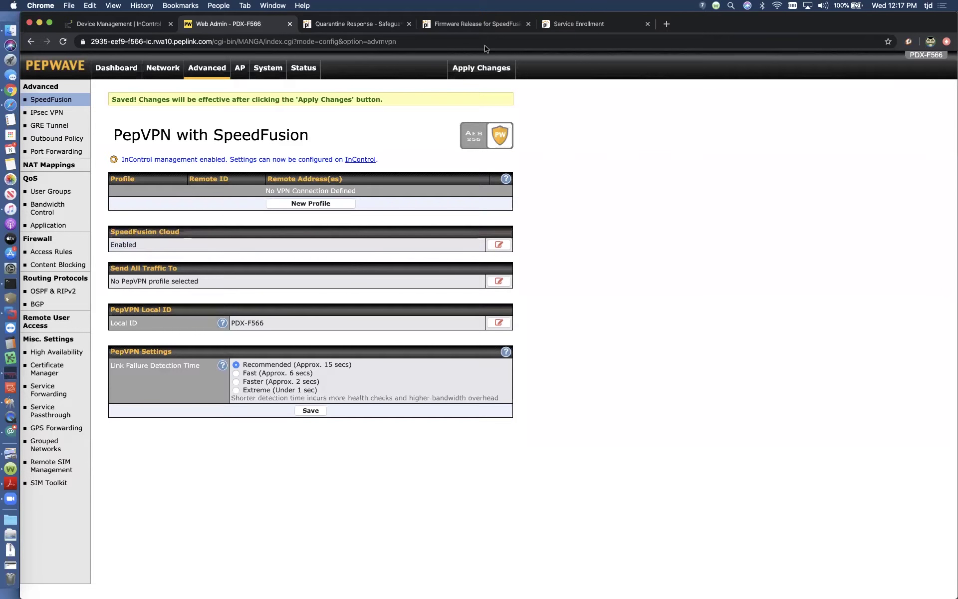
{"action": "left_click", "coordinate": [475, 73]}
{"action": "left_click", "coordinate": [475, 71]}
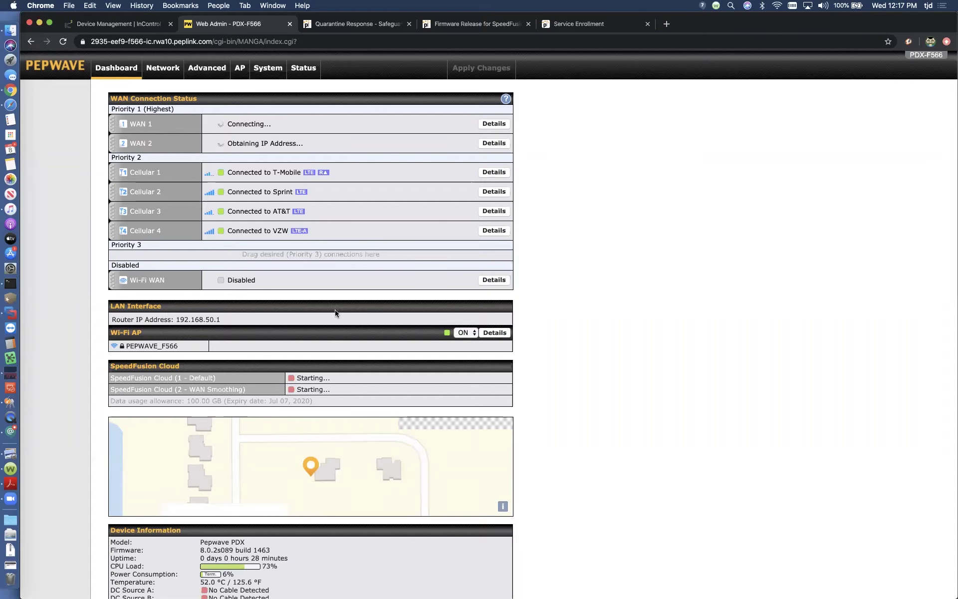
Check the SpeedFusion Cloud tunnel status and data usage allowance on the dashboard, and review the setup steps slide in the presentation.
{"action": "left_click_drag", "start_coordinate": [111, 366], "coordinate": [361, 392]}
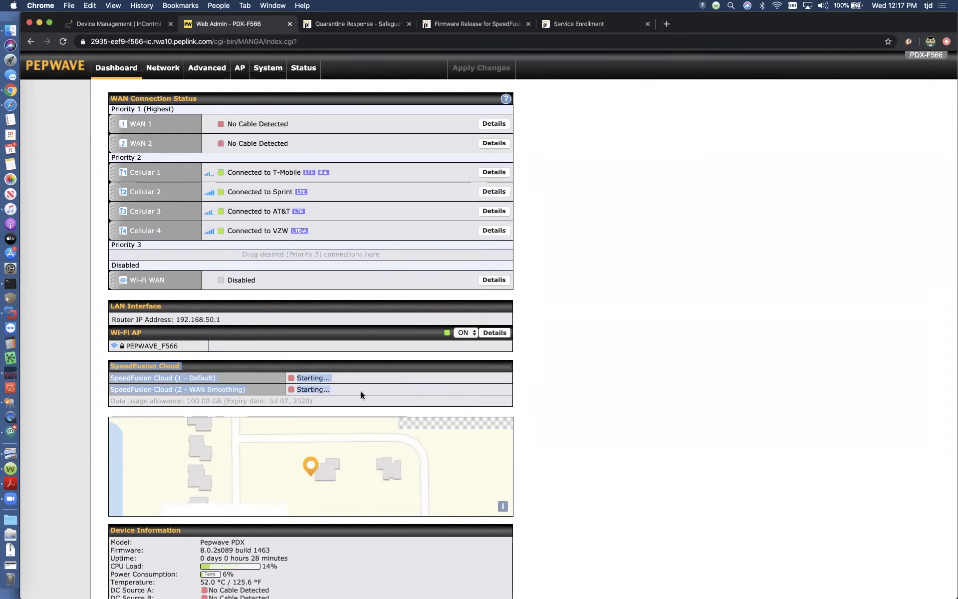
{"action": "scroll", "coordinate": [360, 391], "scroll_direction": "down", "scroll_amount": 1}
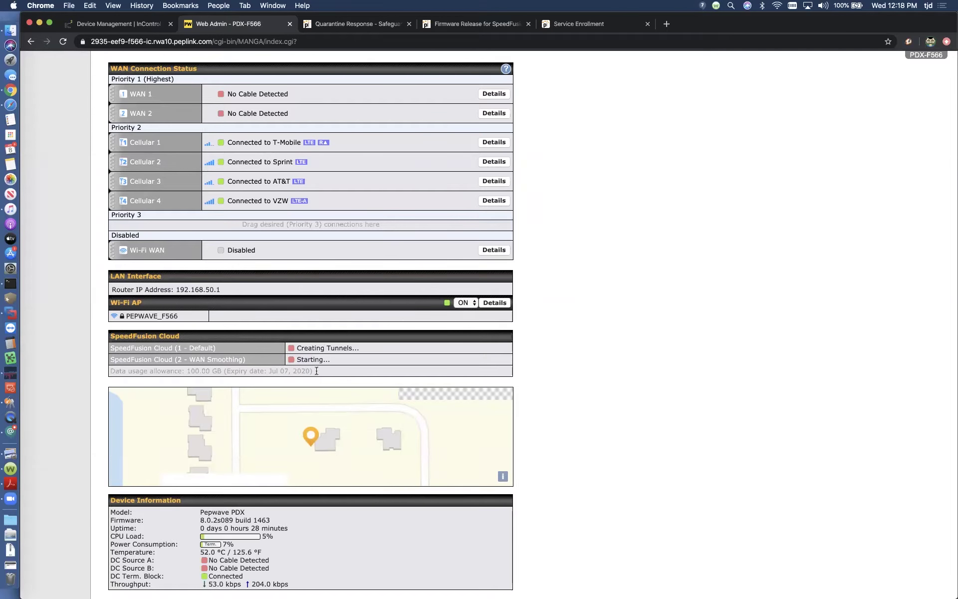
{"action": "left_click_drag", "start_coordinate": [146, 378], "coordinate": [109, 373]}
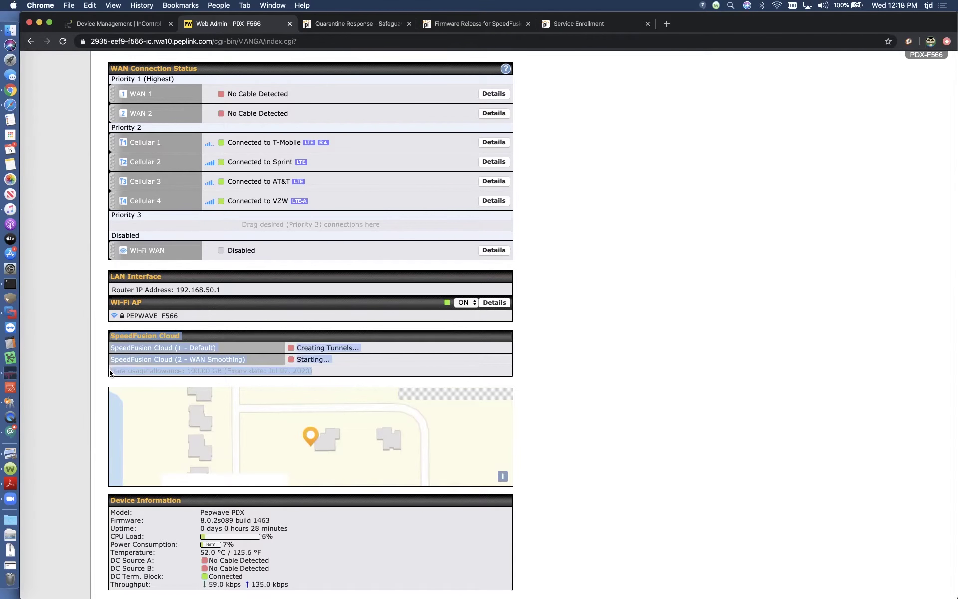
{"action": "left_click", "coordinate": [340, 372]}
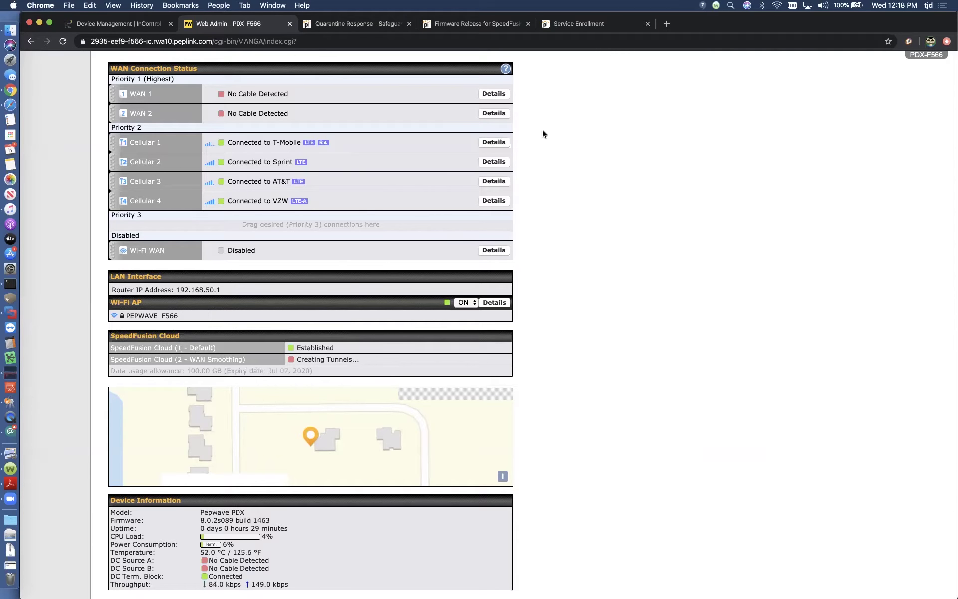
{"action": "key", "text": "ctrl+Up"}
{"action": "left_click", "coordinate": [423, 172]}
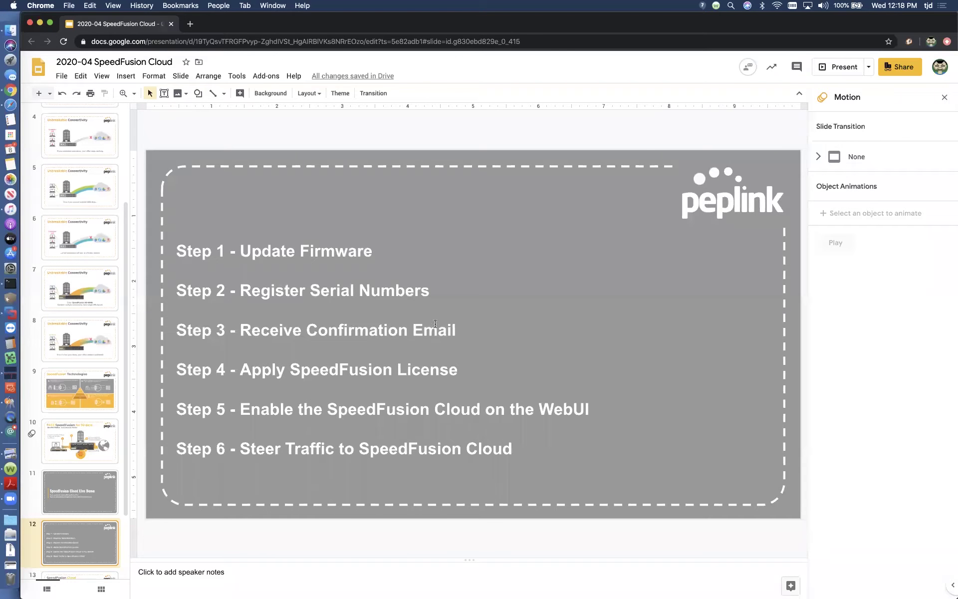
{"action": "key", "text": "ctrl+Up"}
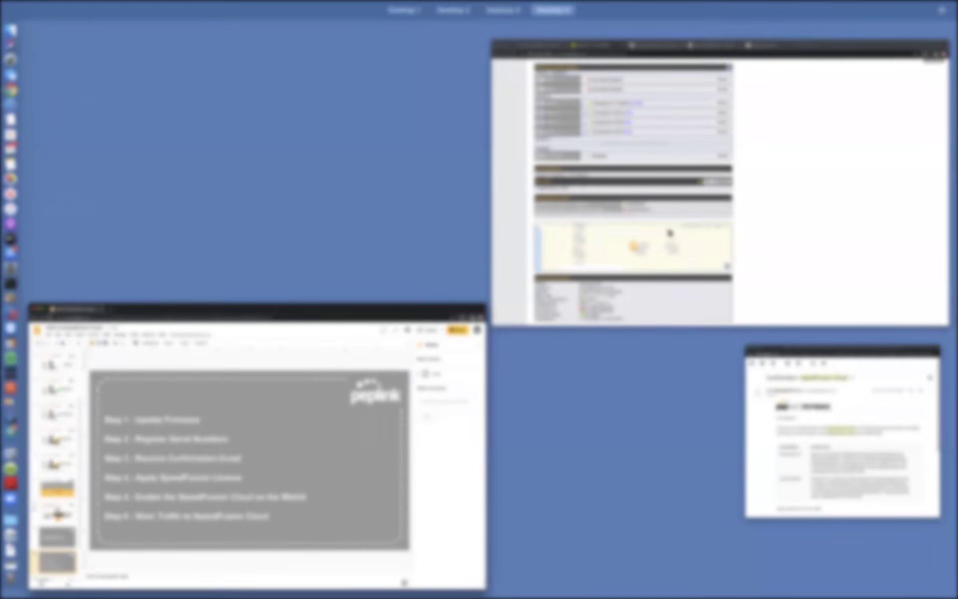
{"action": "left_click", "coordinate": [708, 174]}
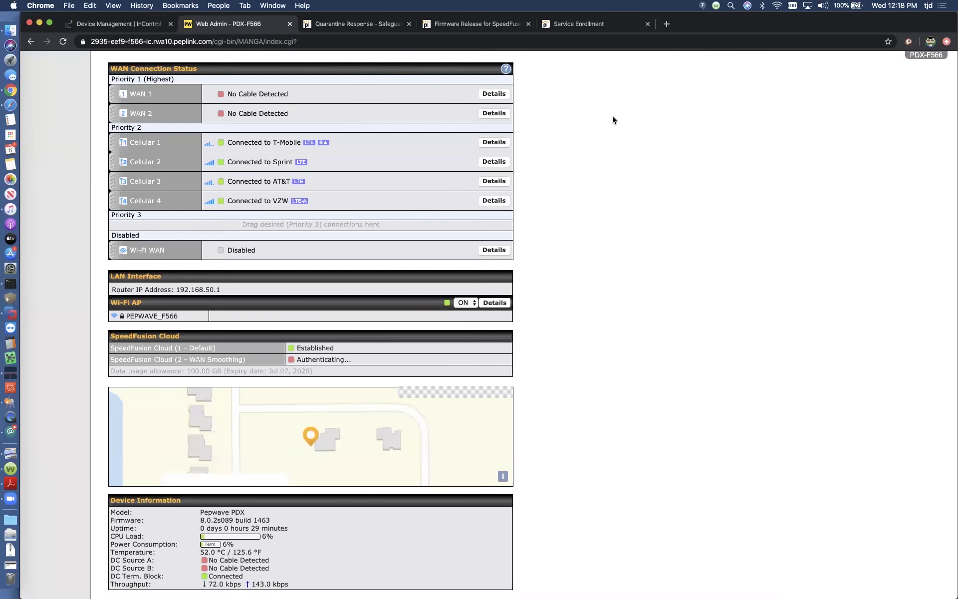
{"action": "scroll", "coordinate": [213, 87], "scroll_direction": "up", "scroll_amount": 2}
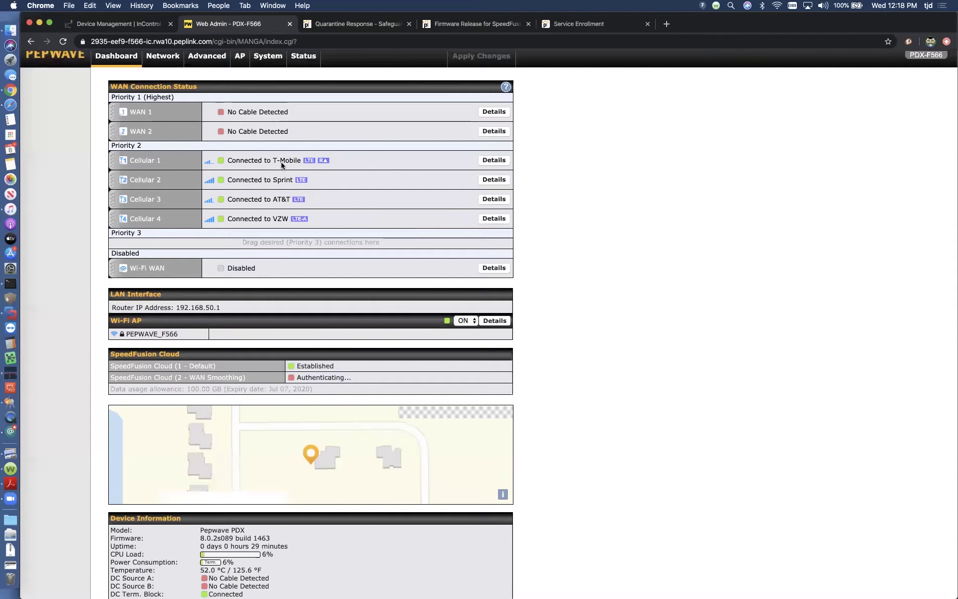
{"action": "left_click", "coordinate": [209, 75]}
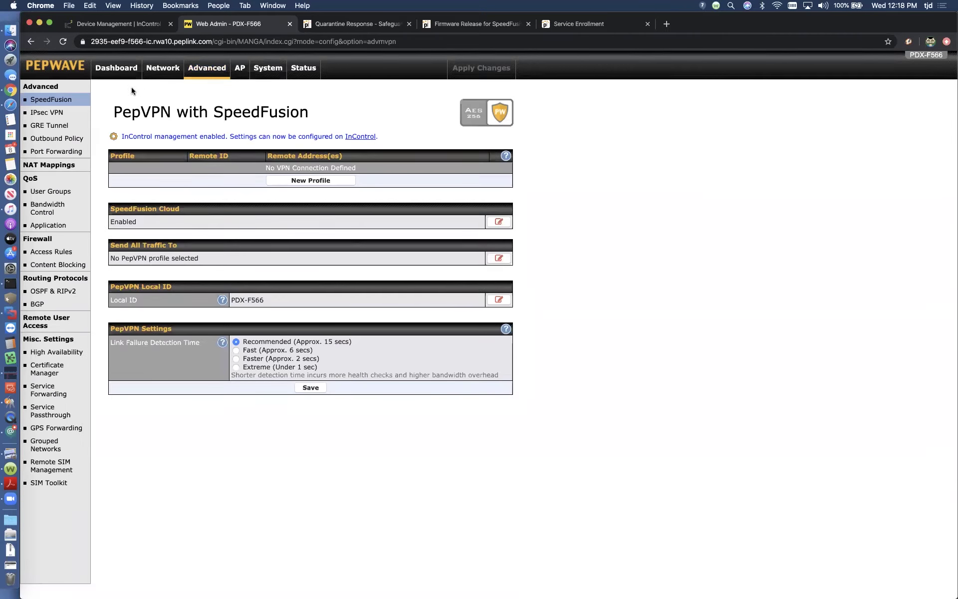
{"action": "left_click", "coordinate": [64, 143]}
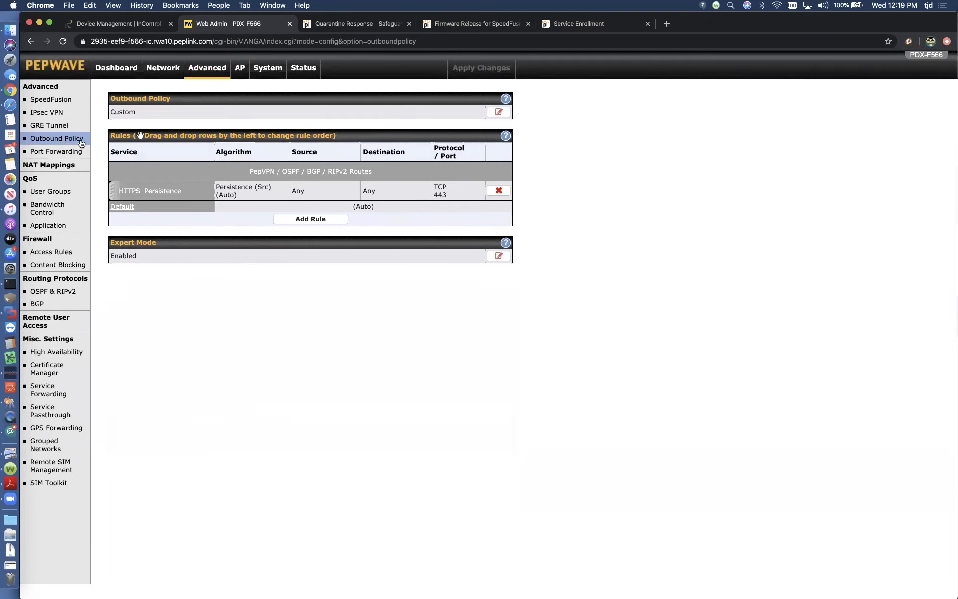
{"action": "left_click", "coordinate": [316, 220]}
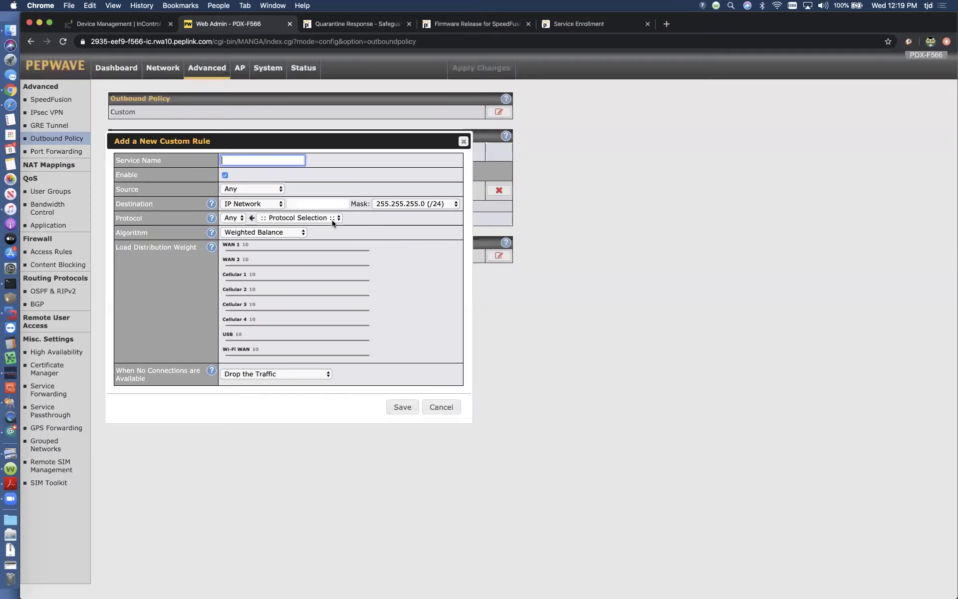
{"action": "left_click", "coordinate": [437, 401]}
Copy the IP address of the SIP-T41P phone from the router's client list.
{"action": "left_click", "coordinate": [305, 67]}
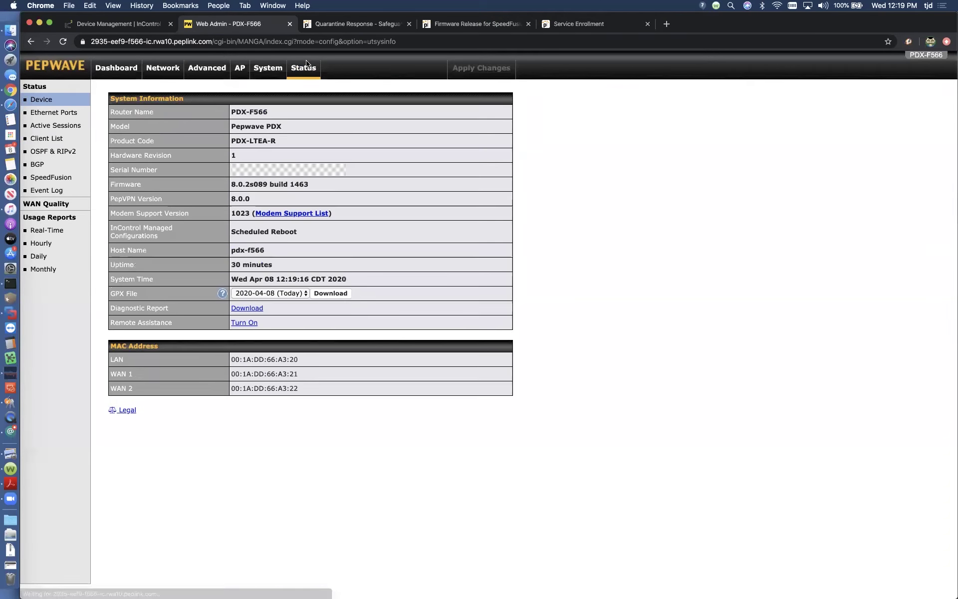
{"action": "left_click", "coordinate": [47, 138]}
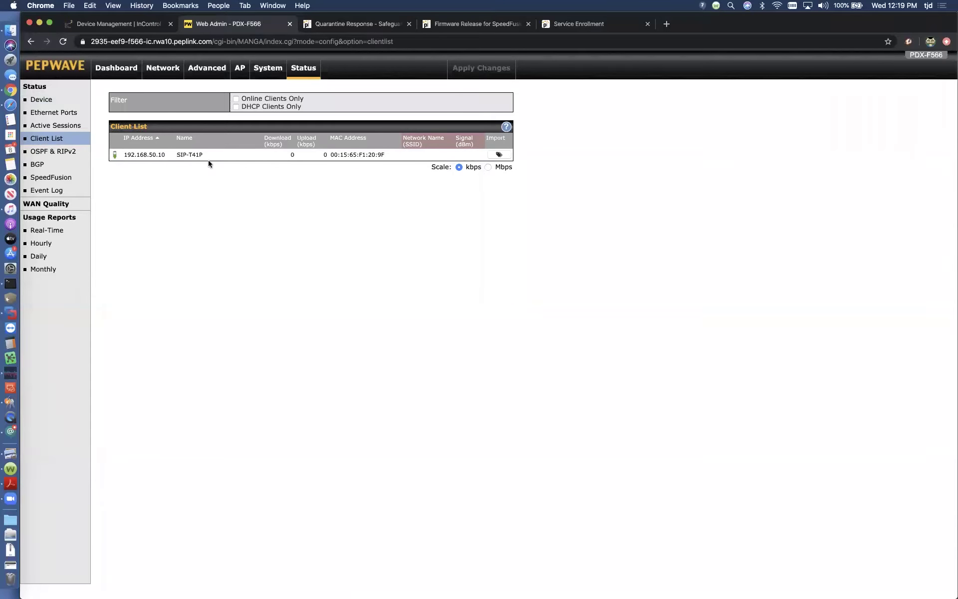
{"action": "mouse_move", "coordinate": [347, 154]}
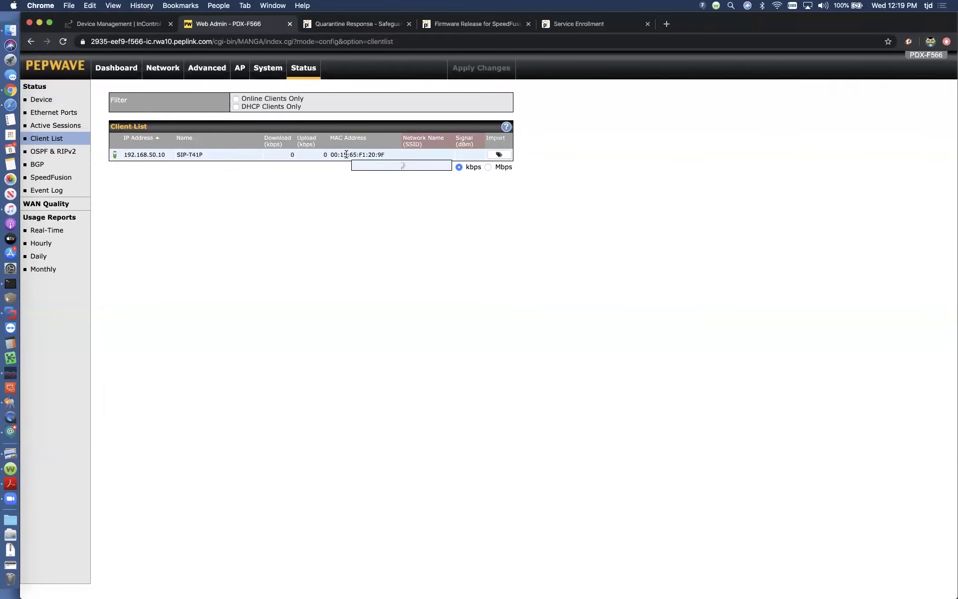
{"action": "mouse_move", "coordinate": [165, 154]}
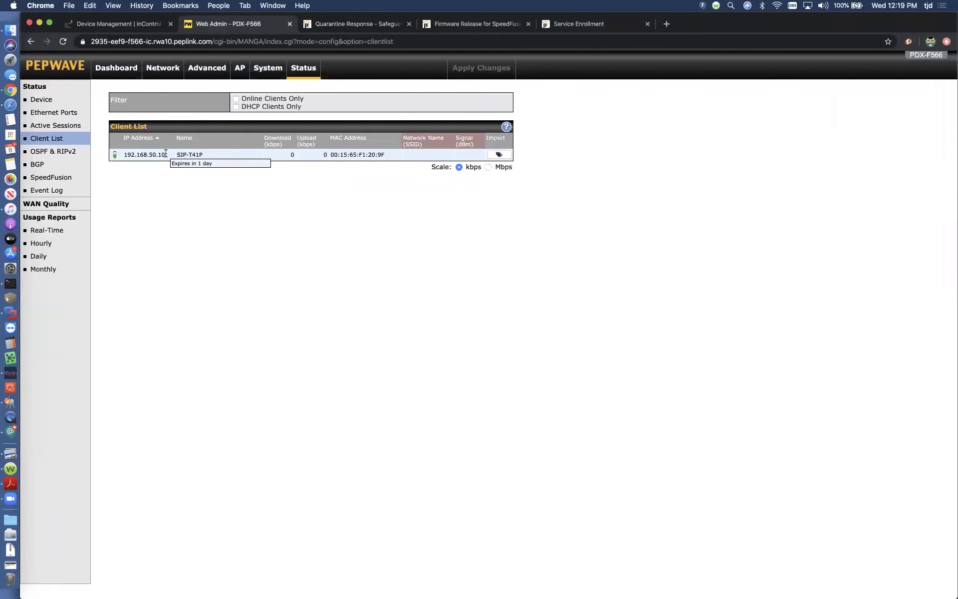
{"action": "left_click_drag", "start_coordinate": [166, 154], "coordinate": [125, 156]}
{"action": "key", "text": "super+c"}
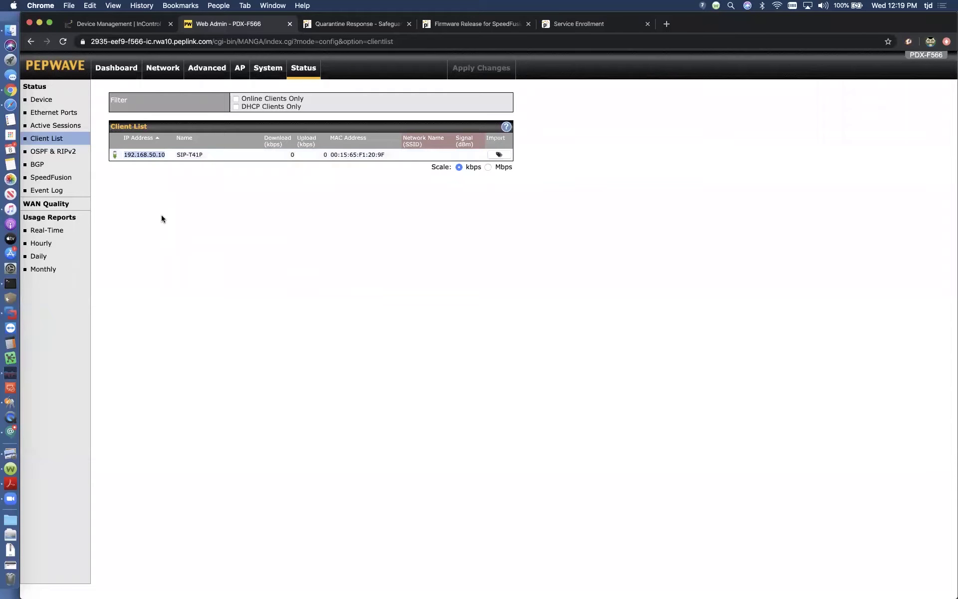
{"action": "left_click", "coordinate": [584, 203]}
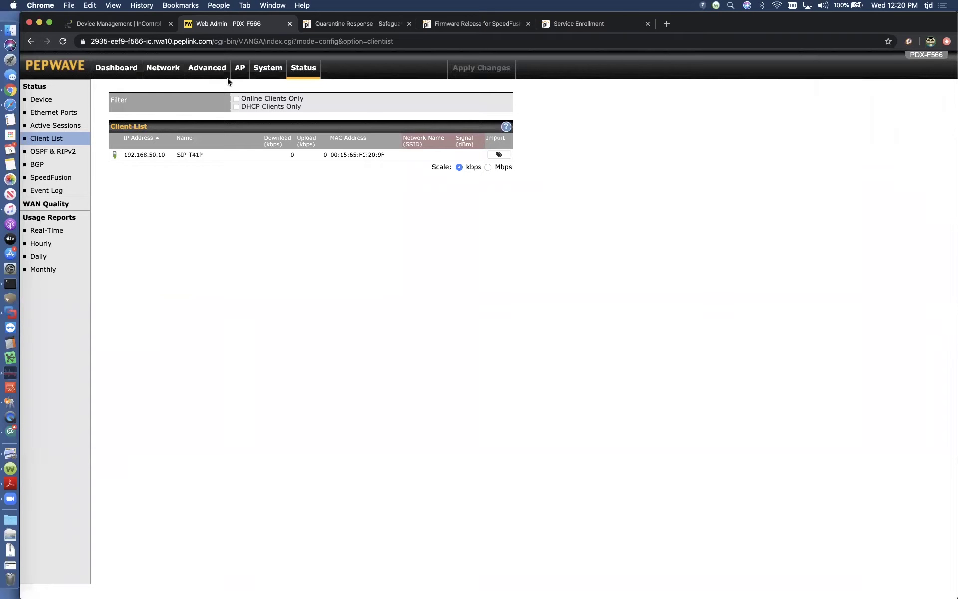
Start a new custom outbound policy rule with the service name IP Phone.
{"action": "left_click", "coordinate": [203, 73]}
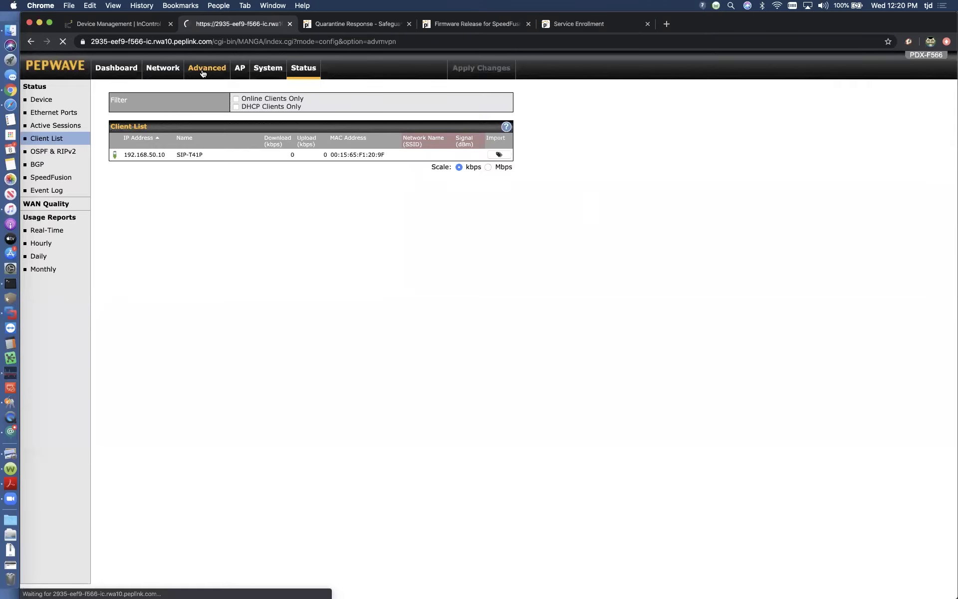
{"action": "left_click", "coordinate": [56, 138]}
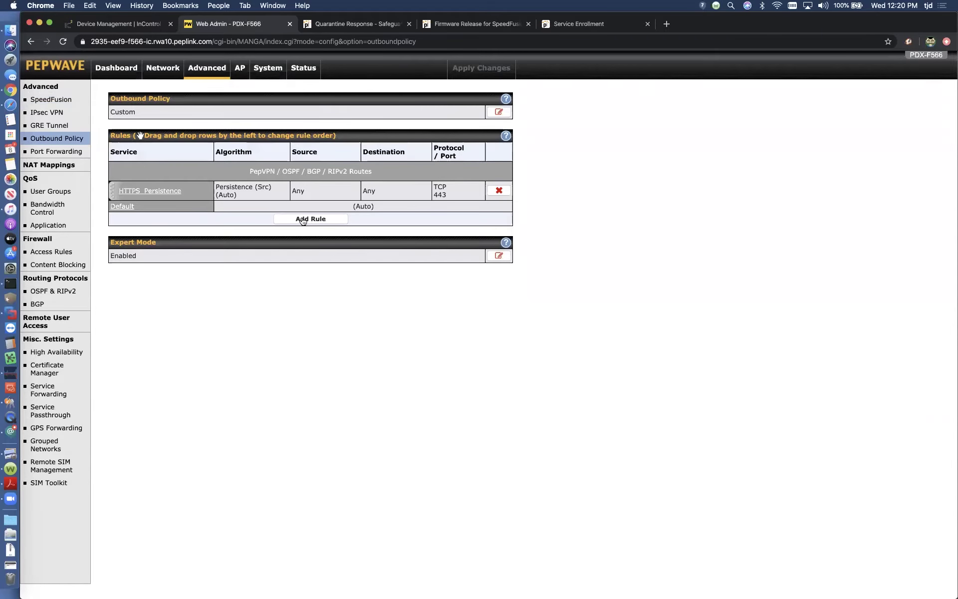
{"action": "left_click", "coordinate": [303, 220]}
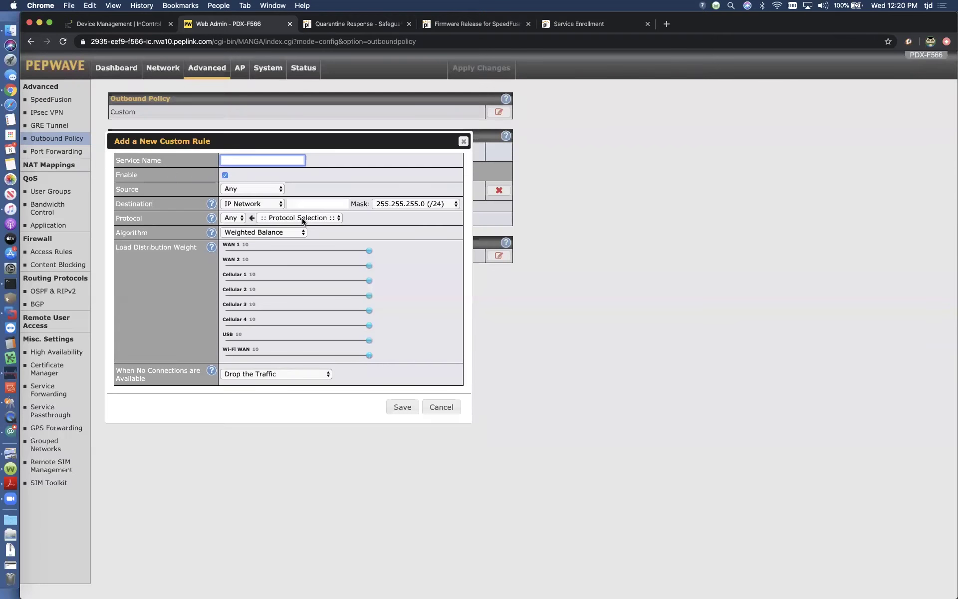
{"action": "type", "text": "IP Phone"}
{"action": "key", "text": "BackSpace"}
{"action": "key", "text": "BackSpace"}
{"action": "key", "text": "BackSpace"}
{"action": "type", "text": "one"}
Set the rule's source to IP address 192.168.50.10 and its destination to Any.
{"action": "left_click", "coordinate": [260, 189]}
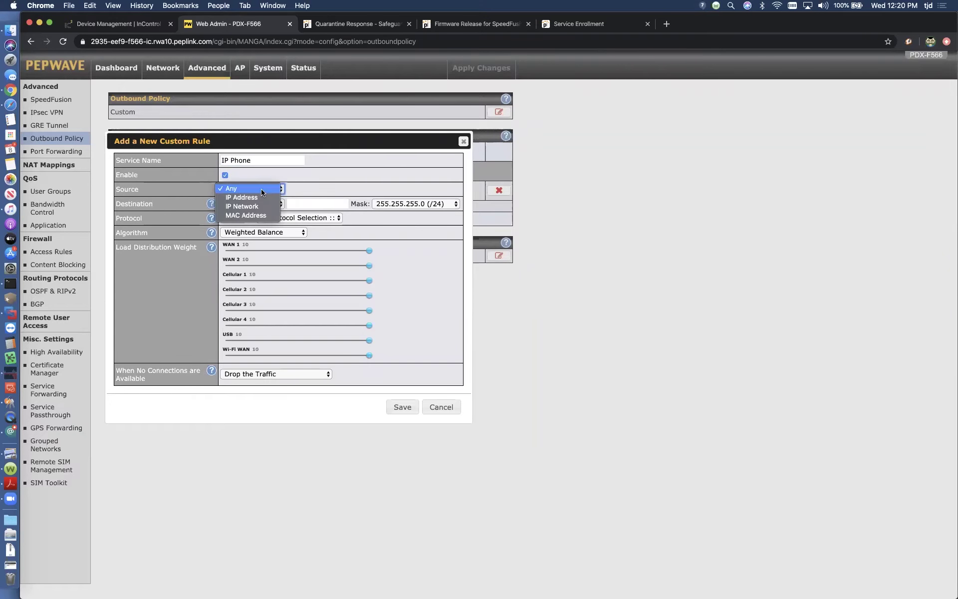
{"action": "left_click", "coordinate": [261, 197]}
{"action": "left_click", "coordinate": [322, 190]}
{"action": "key", "text": "super+v"}
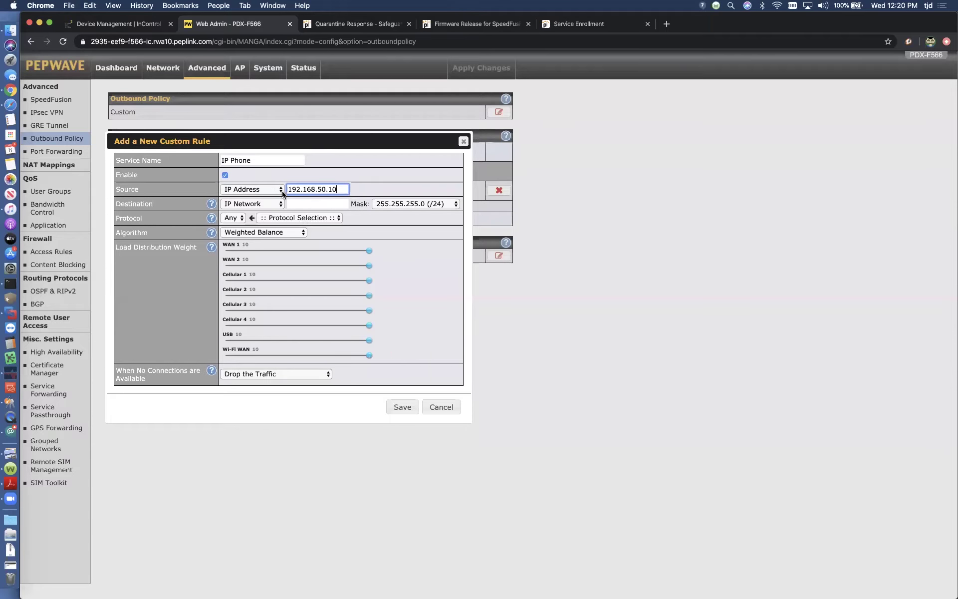
{"action": "left_click", "coordinate": [278, 204]}
{"action": "left_click", "coordinate": [257, 189]}
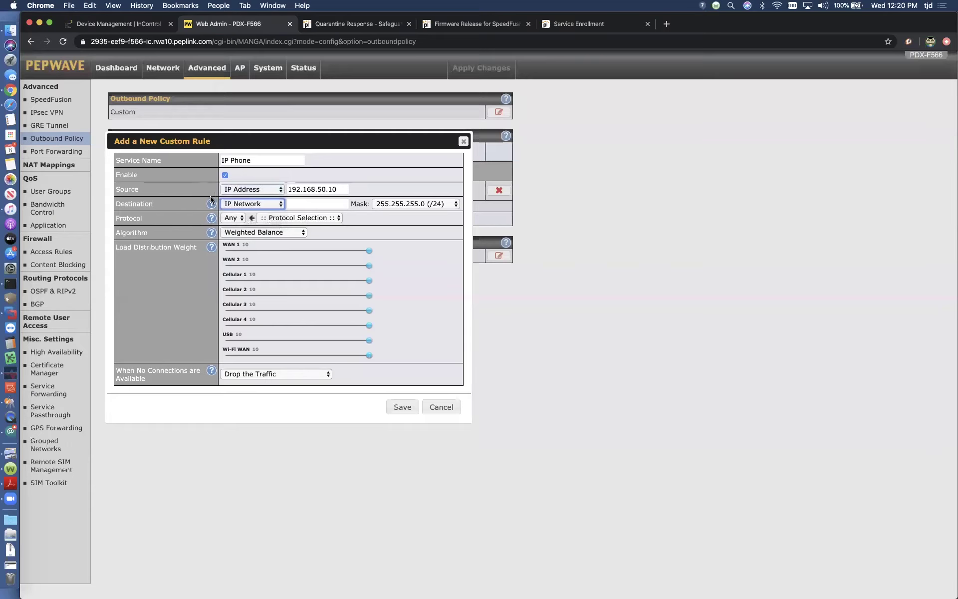
{"action": "left_click", "coordinate": [175, 191]}
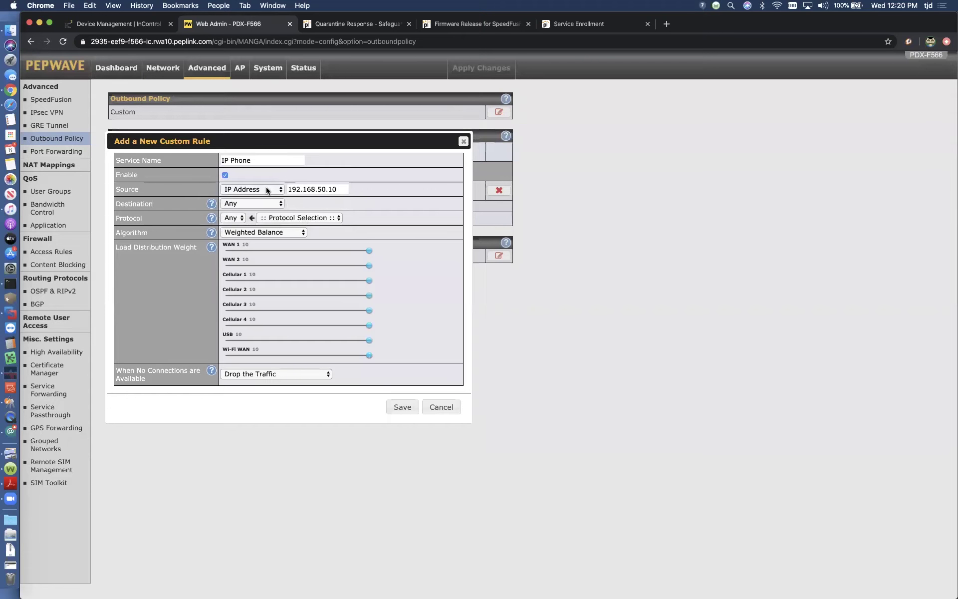
{"action": "left_click", "coordinate": [311, 189]}
{"action": "left_click_drag", "start_coordinate": [311, 189], "coordinate": [280, 190]}
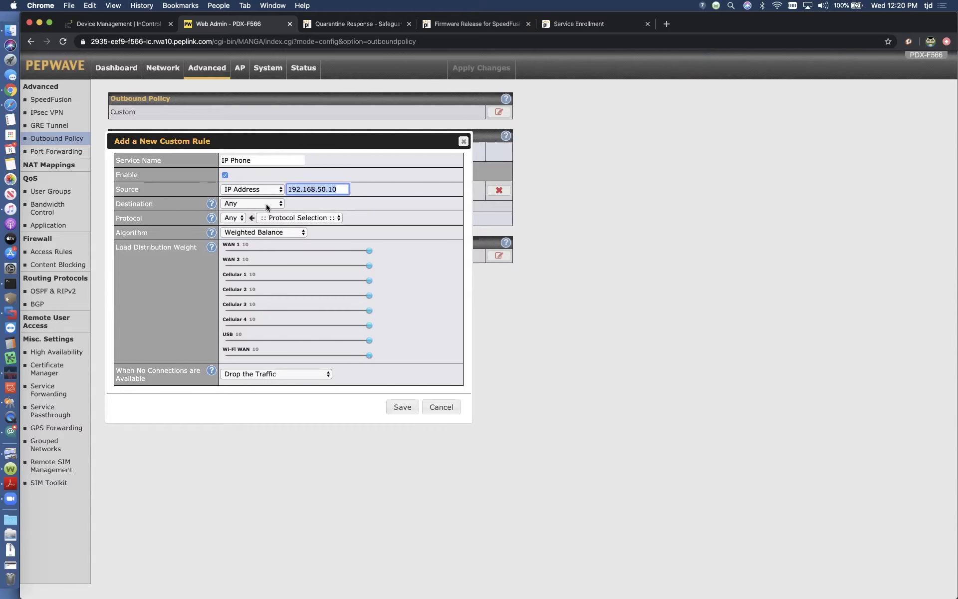
{"action": "left_click", "coordinate": [267, 208]}
{"action": "left_click", "coordinate": [280, 206]}
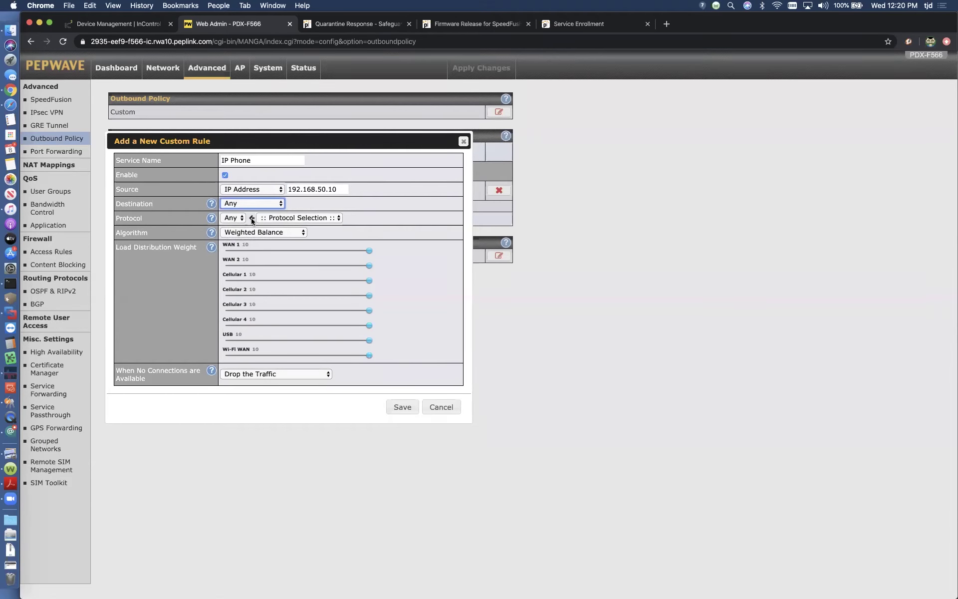
Set the rule's algorithm to Priority and rank the SpeedFusion Cloud WAN Smoothing tunnel first and the Default tunnel second, above all WANs.
{"action": "left_click", "coordinate": [267, 232]}
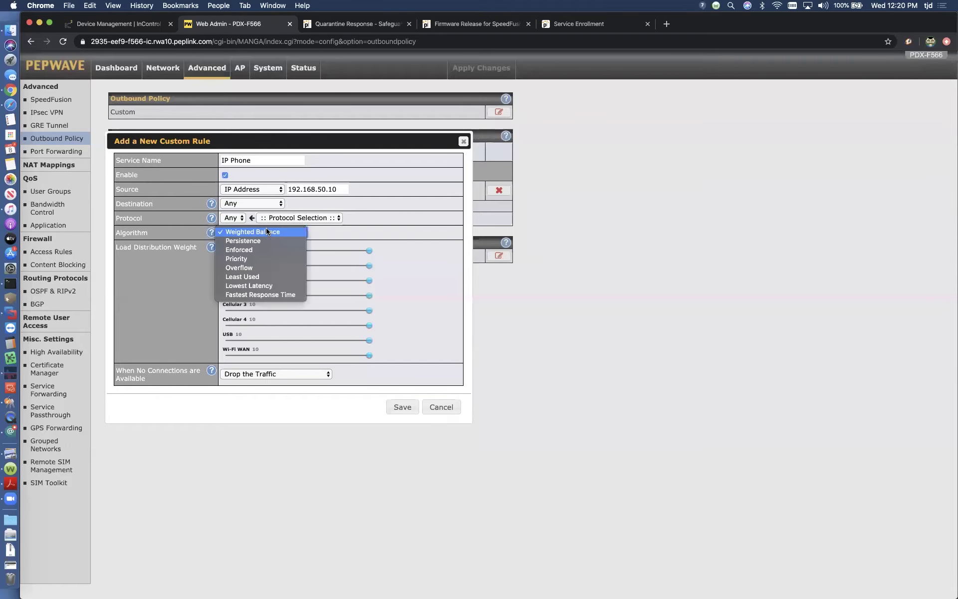
{"action": "left_click", "coordinate": [259, 259]}
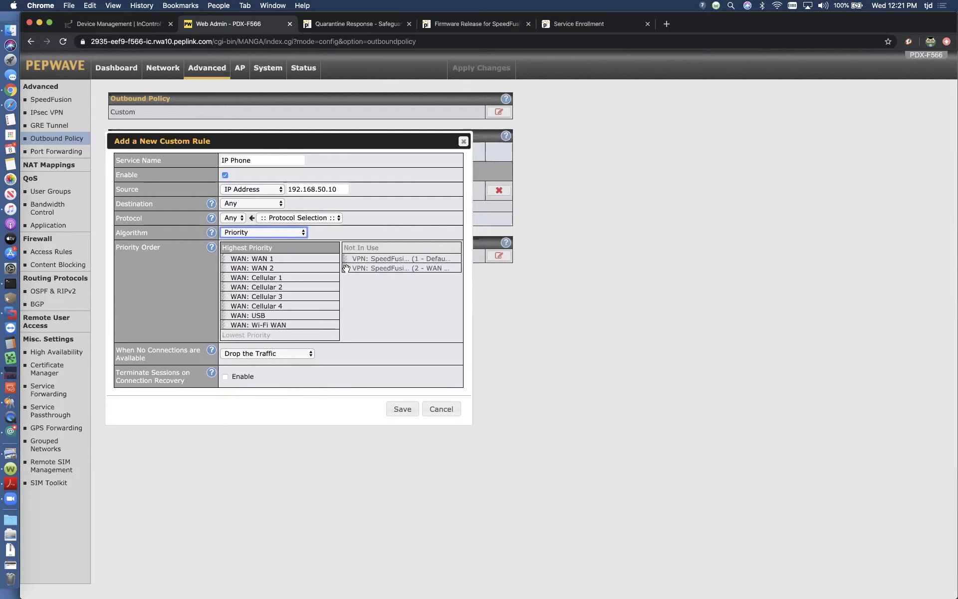
{"action": "left_click_drag", "start_coordinate": [345, 267], "coordinate": [269, 254]}
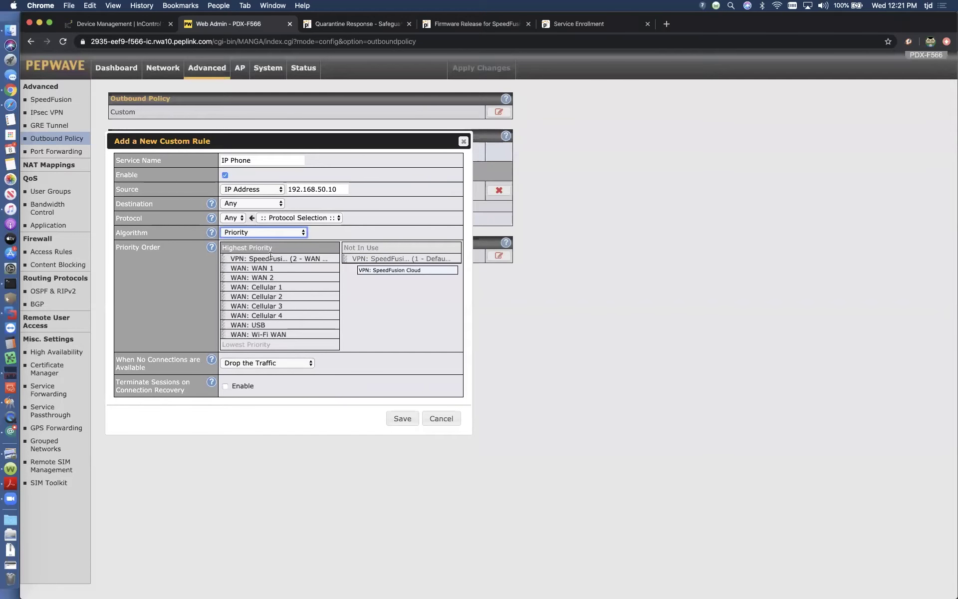
{"action": "left_click_drag", "start_coordinate": [352, 258], "coordinate": [287, 263]}
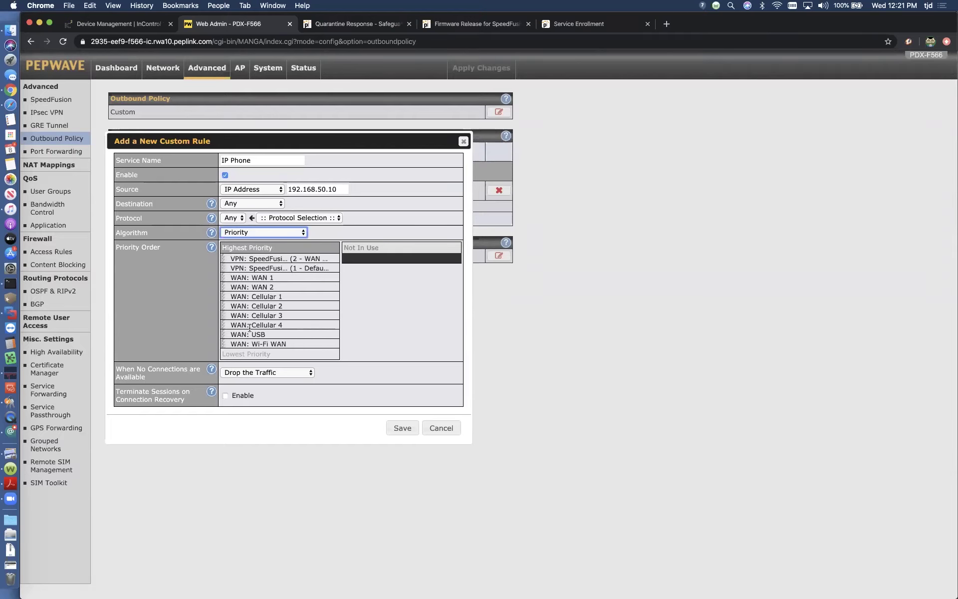
Enable Terminate Sessions on Connection Recovery for the IP Phone rule and save it.
{"action": "left_click", "coordinate": [243, 394]}
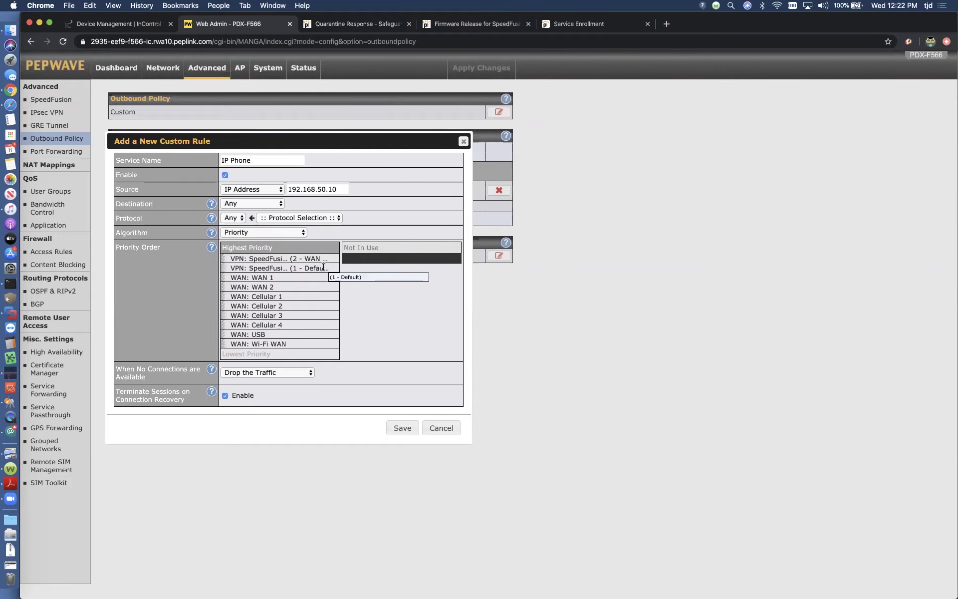
{"action": "left_click", "coordinate": [403, 430]}
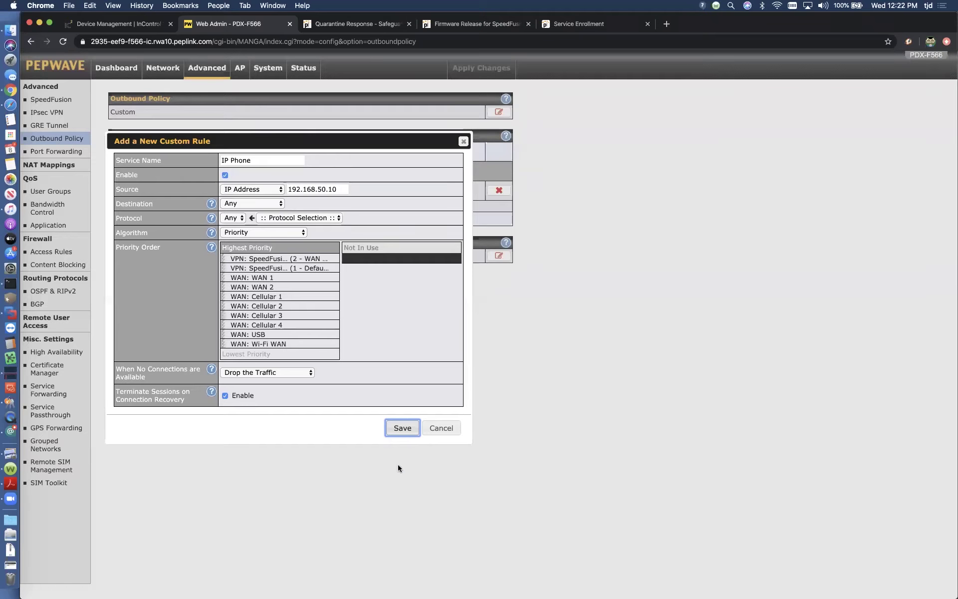
{"action": "left_click", "coordinate": [401, 428]}
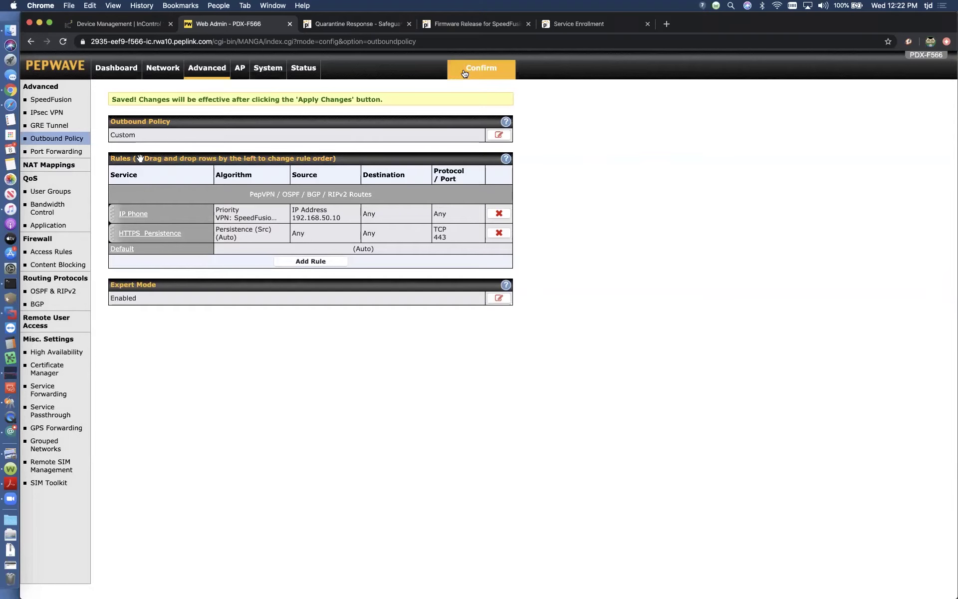
Apply the pending outbound policy changes and check the SpeedFusion Cloud tunnels on the dashboard and the SpeedFusion status page.
{"action": "left_click", "coordinate": [463, 70]}
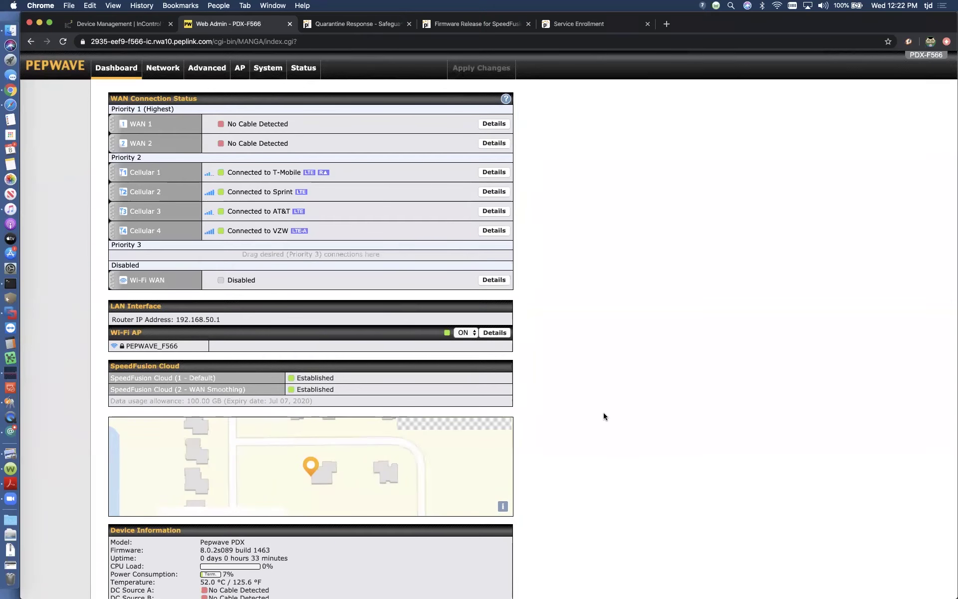
{"action": "scroll", "coordinate": [594, 364], "scroll_direction": "down", "scroll_amount": 3}
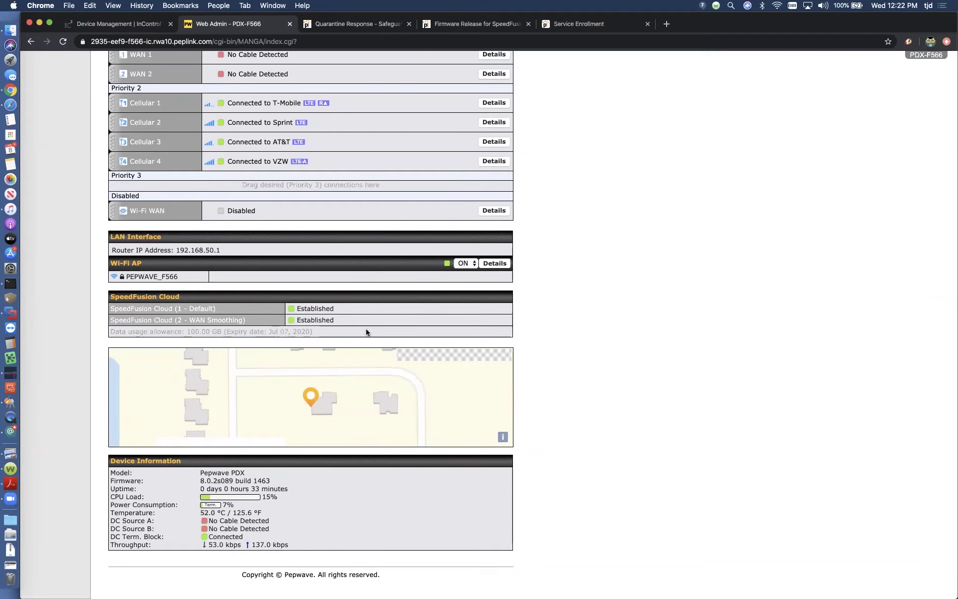
{"action": "scroll", "coordinate": [366, 299], "scroll_direction": "up", "scroll_amount": 3}
{"action": "left_click", "coordinate": [309, 73]}
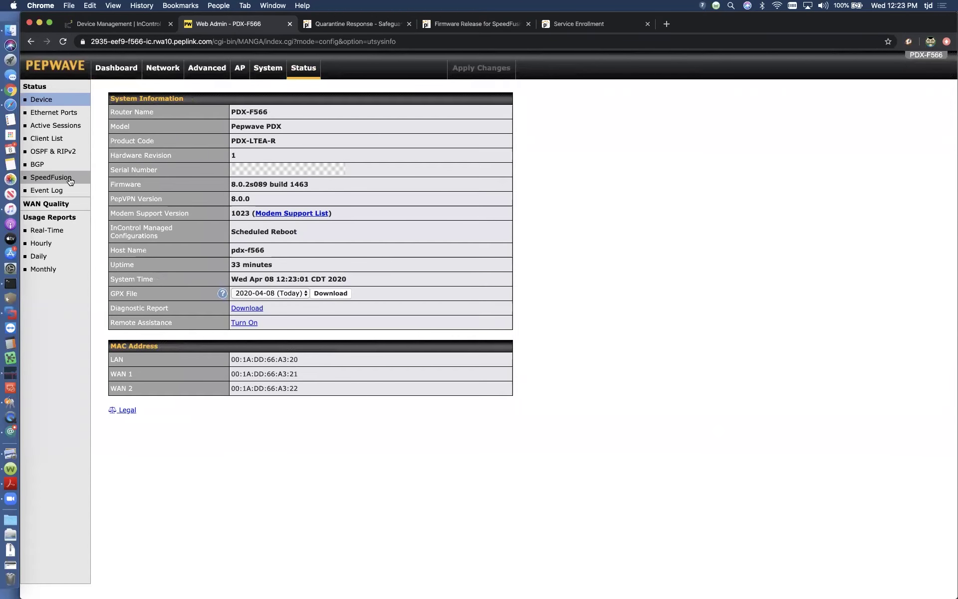
{"action": "left_click", "coordinate": [50, 177]}
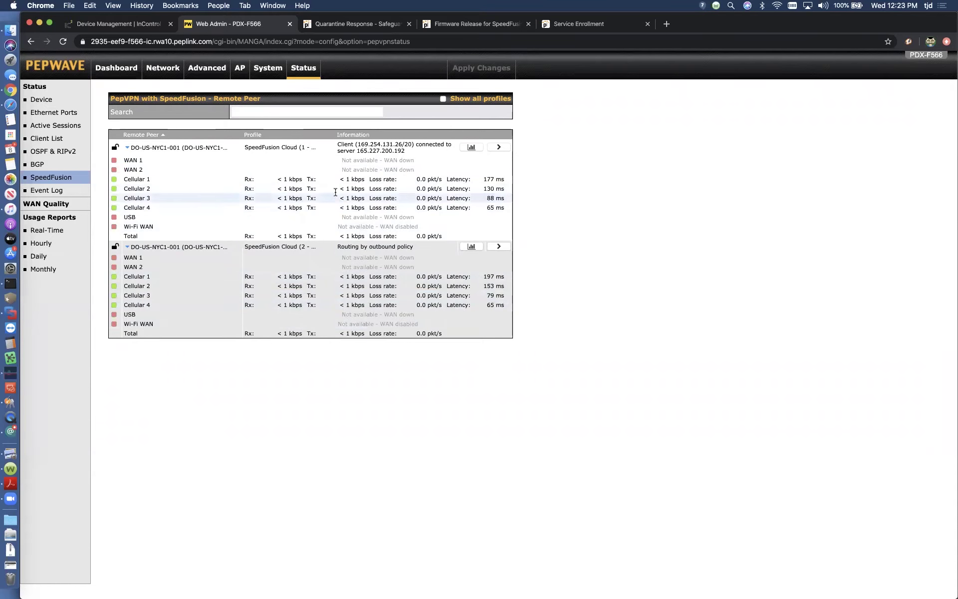
Search the active sessions for source or destination IP 192.168.50.10, and open the client list.
{"action": "left_click", "coordinate": [65, 129]}
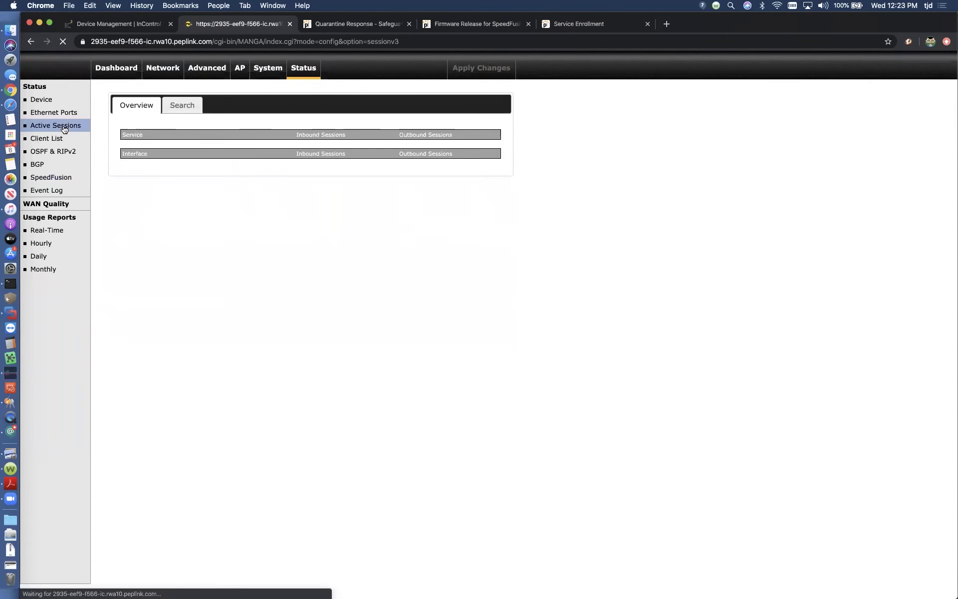
{"action": "left_click", "coordinate": [183, 105]}
{"action": "left_click", "coordinate": [293, 145]}
{"action": "type", "text": "192.168.50.10"}
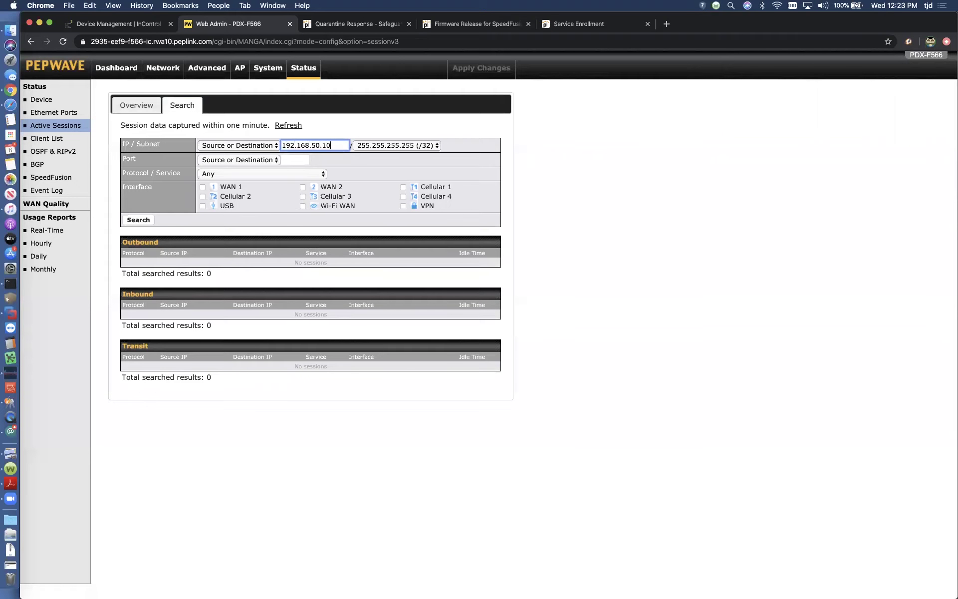
{"action": "left_click", "coordinate": [146, 222]}
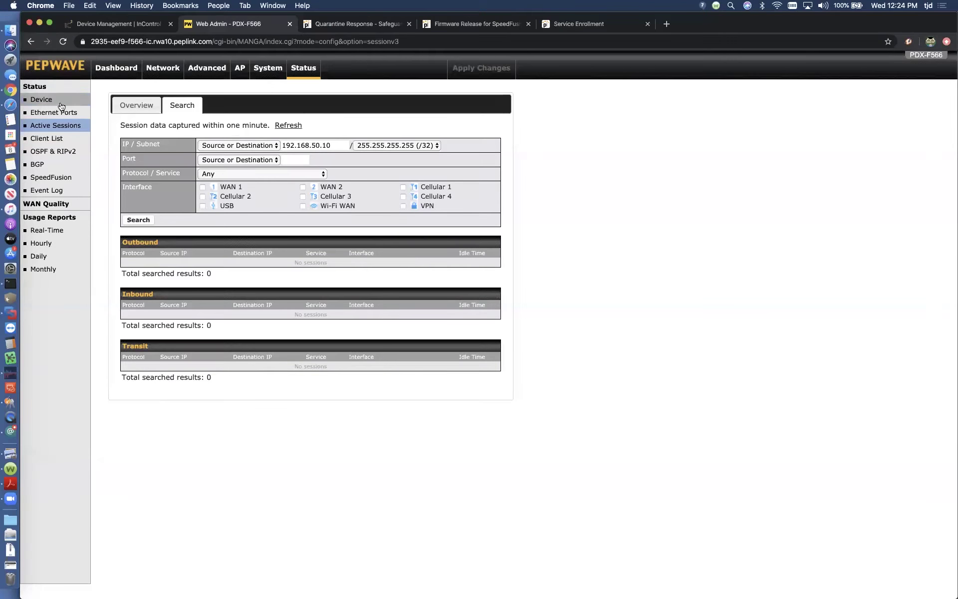
{"action": "left_click", "coordinate": [58, 143]}
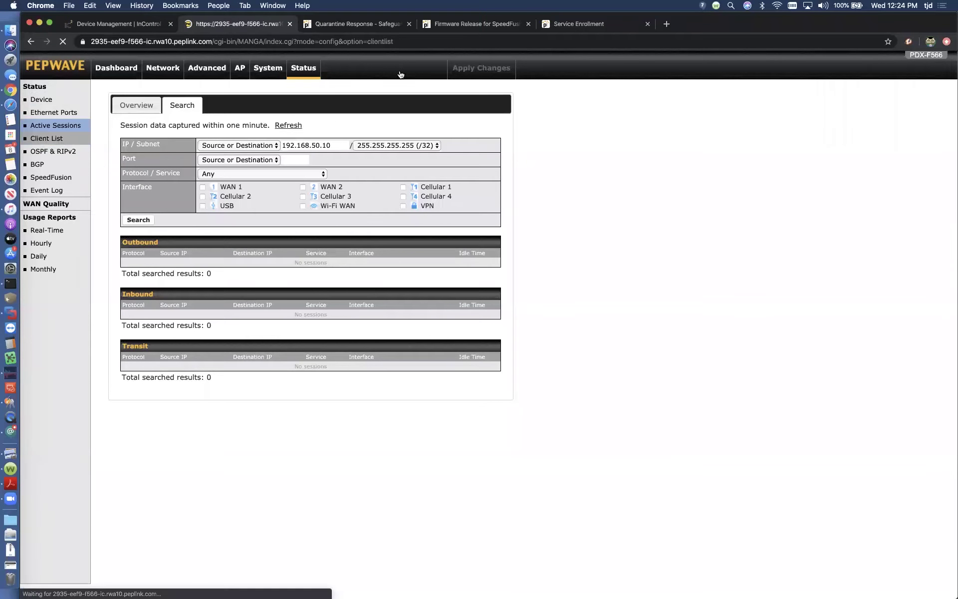
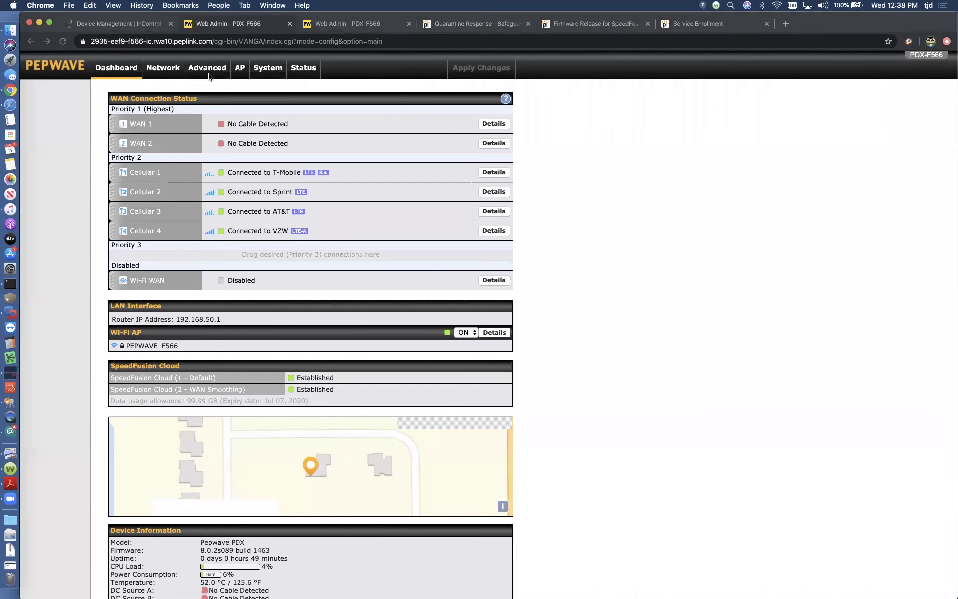
In the SpeedFusion Cloud profile's Default tunnel, try setting the WAN connection priority of Cellular 1 to Cellular 4 to 2.
{"action": "left_click", "coordinate": [207, 70]}
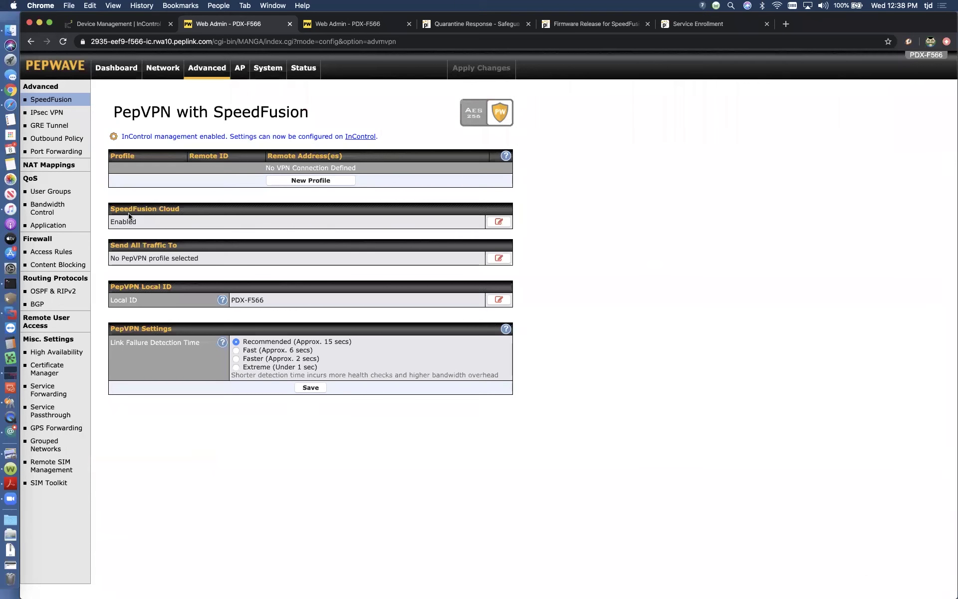
{"action": "left_click", "coordinate": [498, 221]}
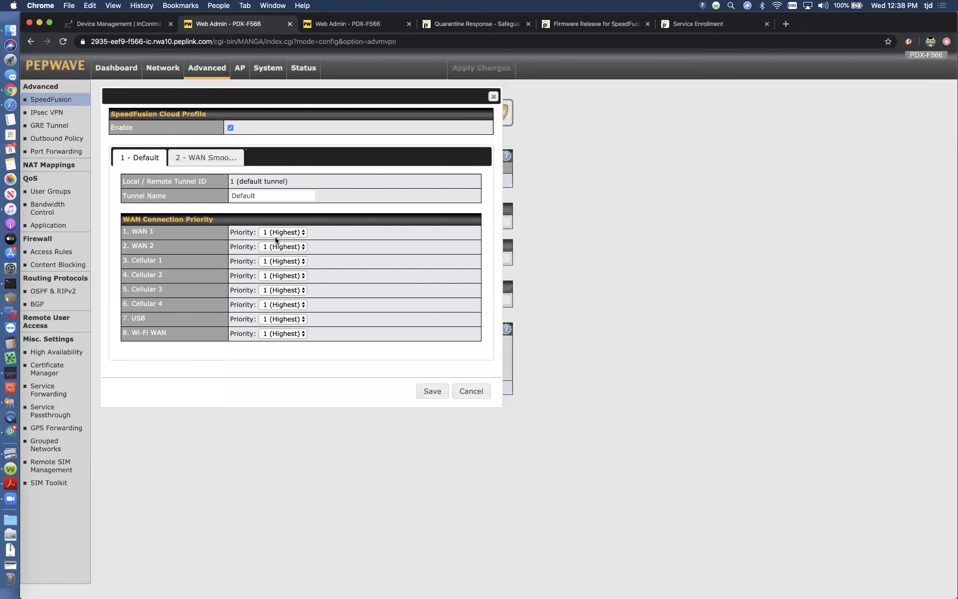
{"action": "left_click", "coordinate": [283, 263]}
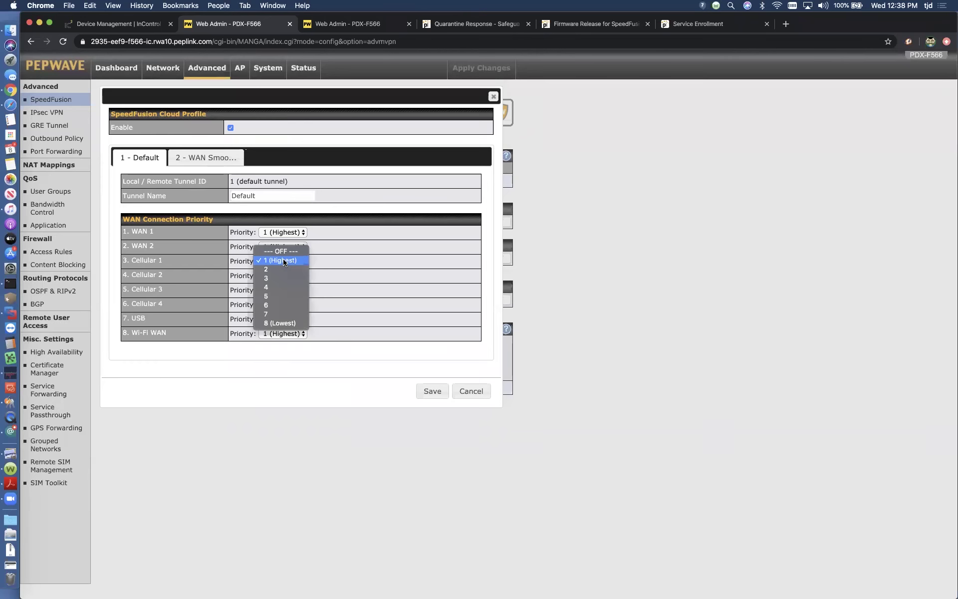
{"action": "left_click", "coordinate": [279, 269]}
{"action": "left_click", "coordinate": [281, 273]}
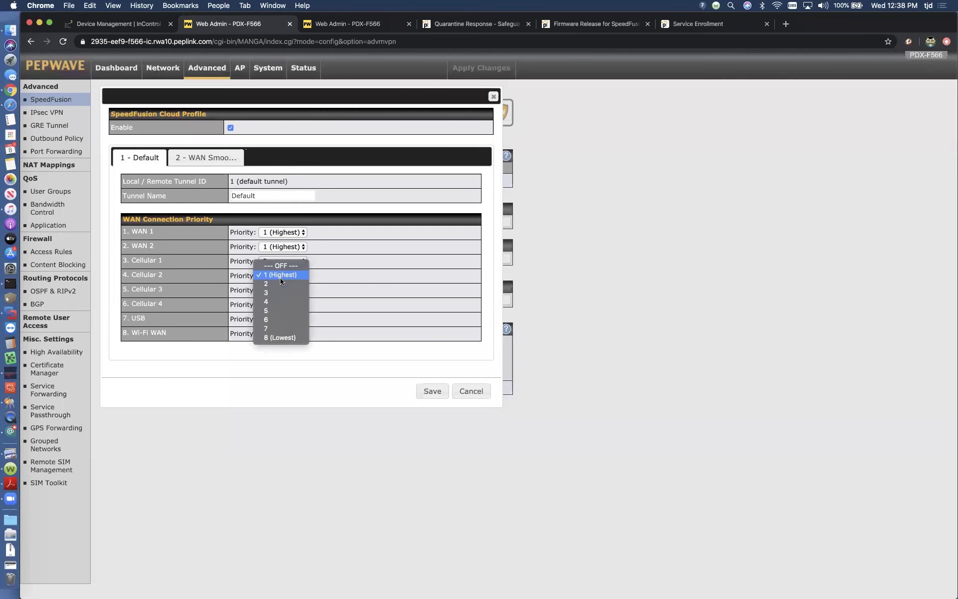
{"action": "left_click", "coordinate": [279, 284]}
{"action": "left_click", "coordinate": [279, 291]}
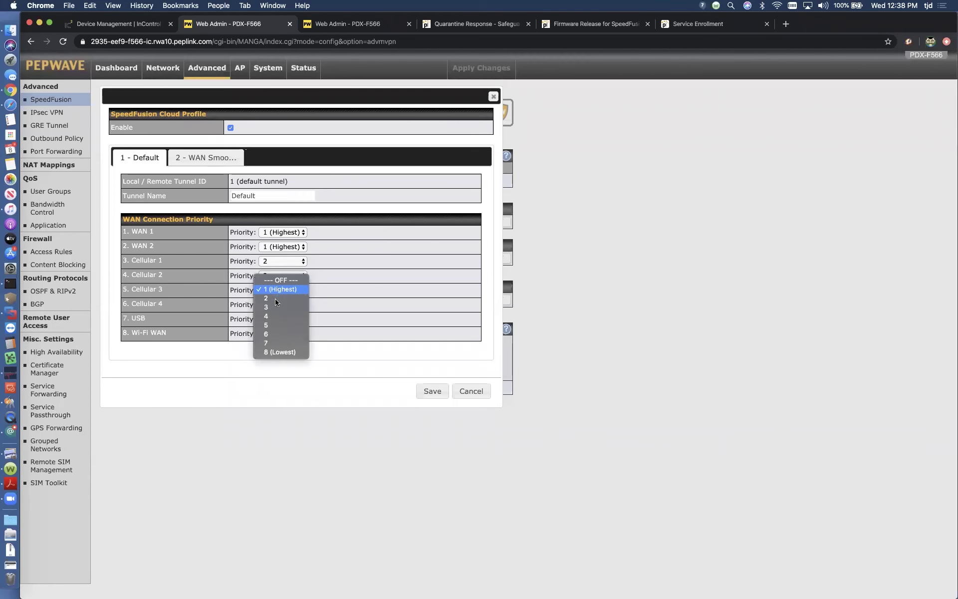
{"action": "left_click", "coordinate": [280, 299]}
{"action": "left_click", "coordinate": [281, 305]}
{"action": "left_click", "coordinate": [279, 312]}
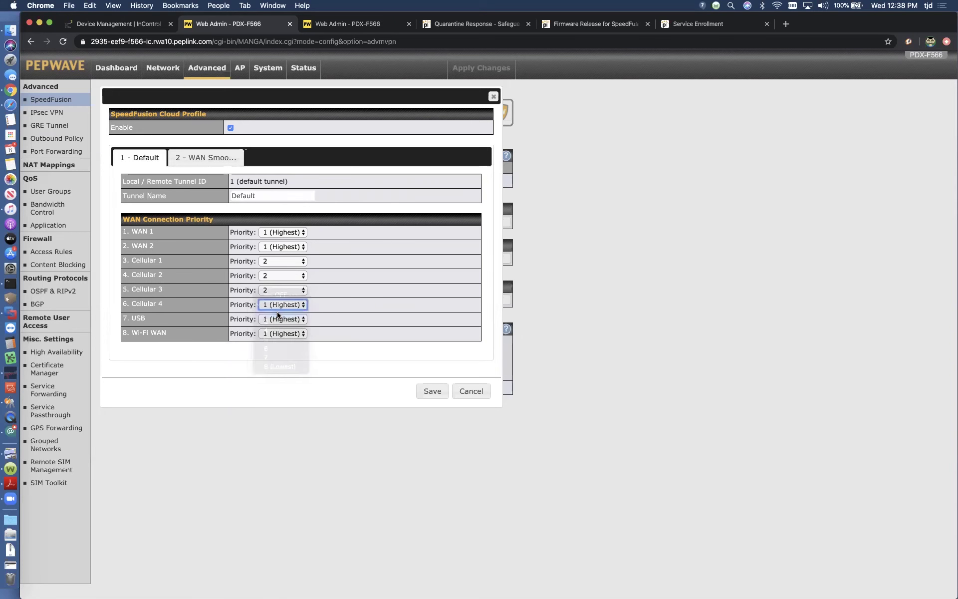
Compare the WAN Smoothing tunnel's connection priorities with the Default tunnel's and discard the profile changes.
{"action": "left_click", "coordinate": [208, 161]}
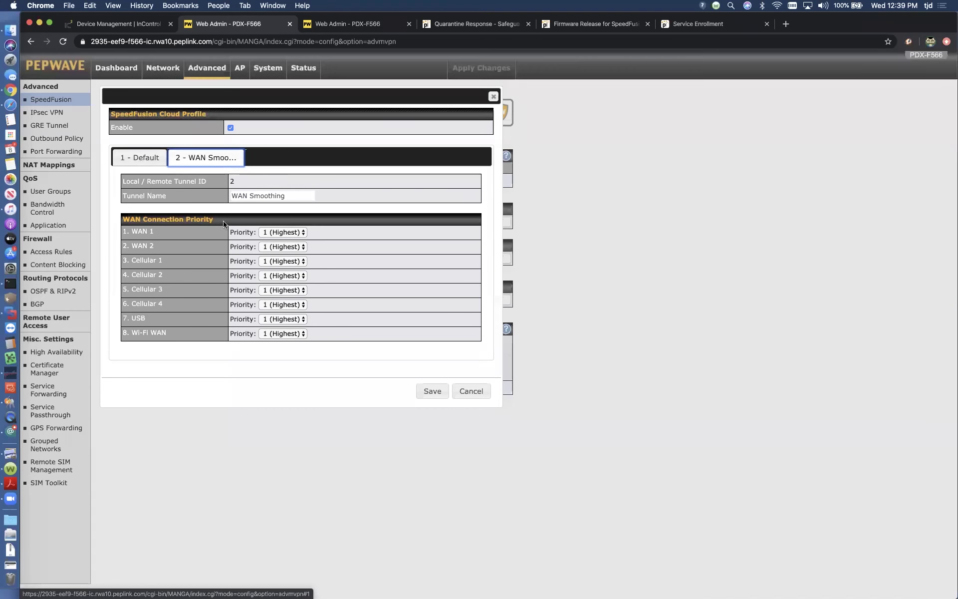
{"action": "left_click", "coordinate": [144, 158]}
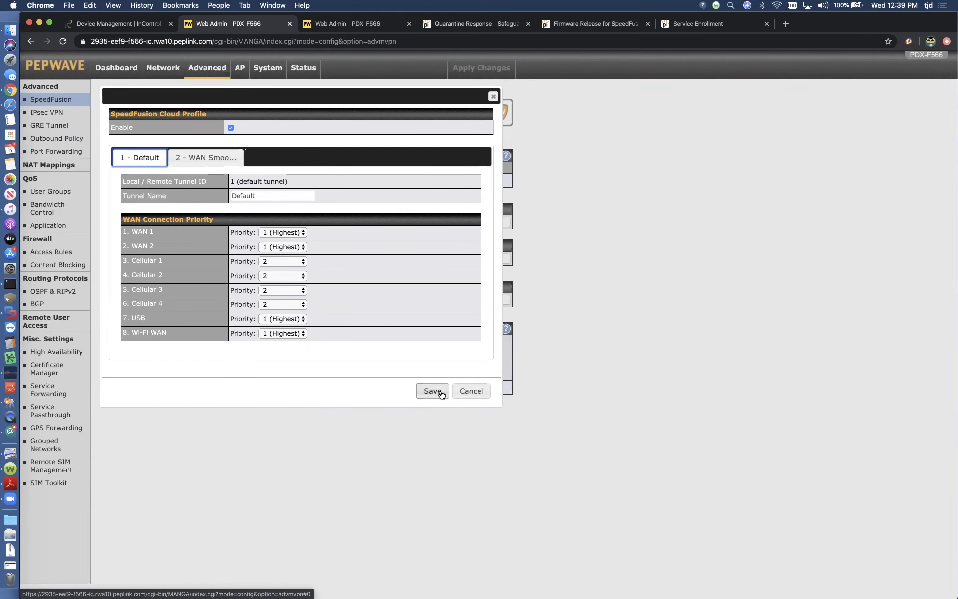
{"action": "left_click", "coordinate": [468, 390]}
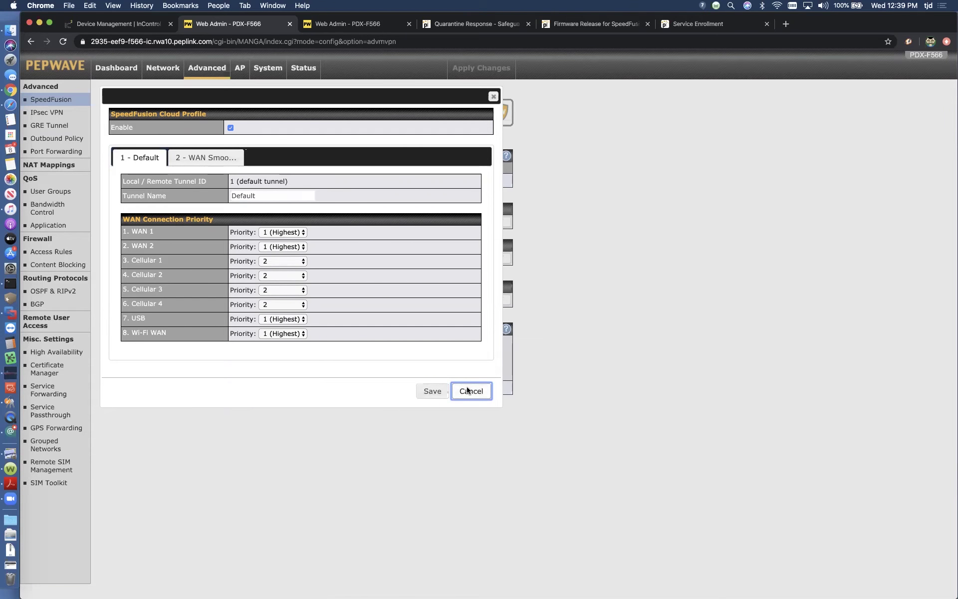
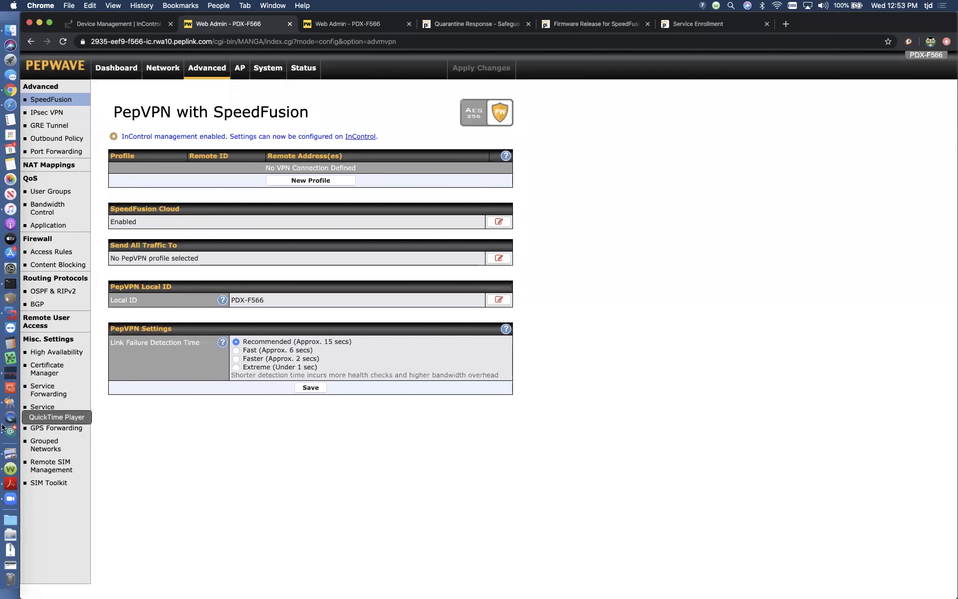
{"action": "left_click", "coordinate": [11, 497]}
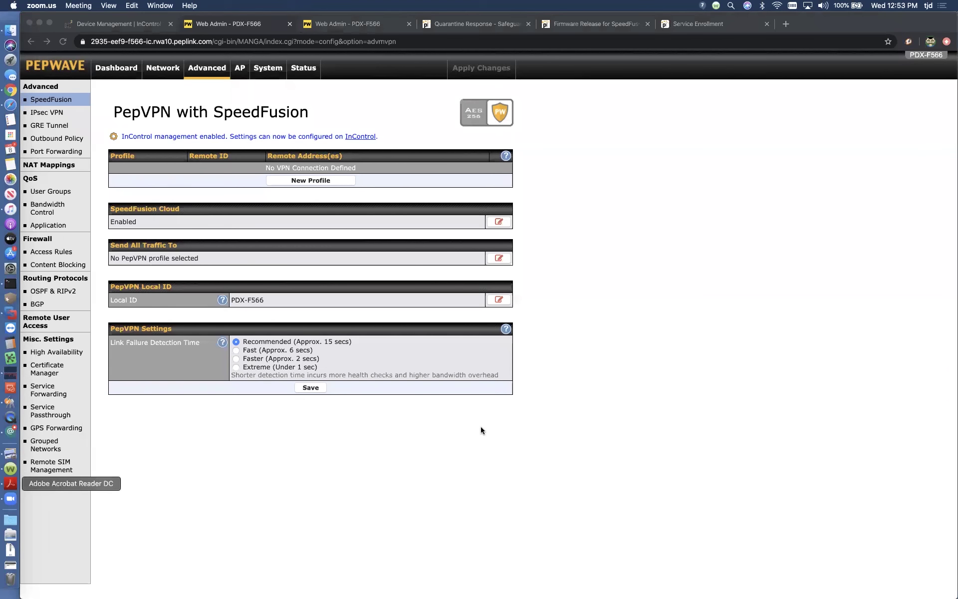
{"action": "key", "text": "super+w"}
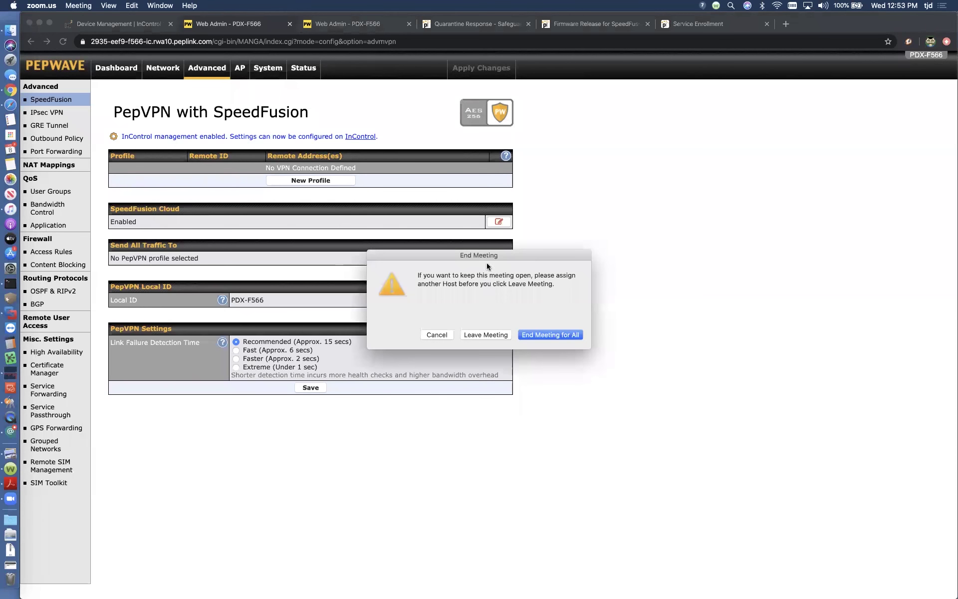
{"action": "left_click", "coordinate": [436, 334]}
{"action": "left_click", "coordinate": [525, 87]}
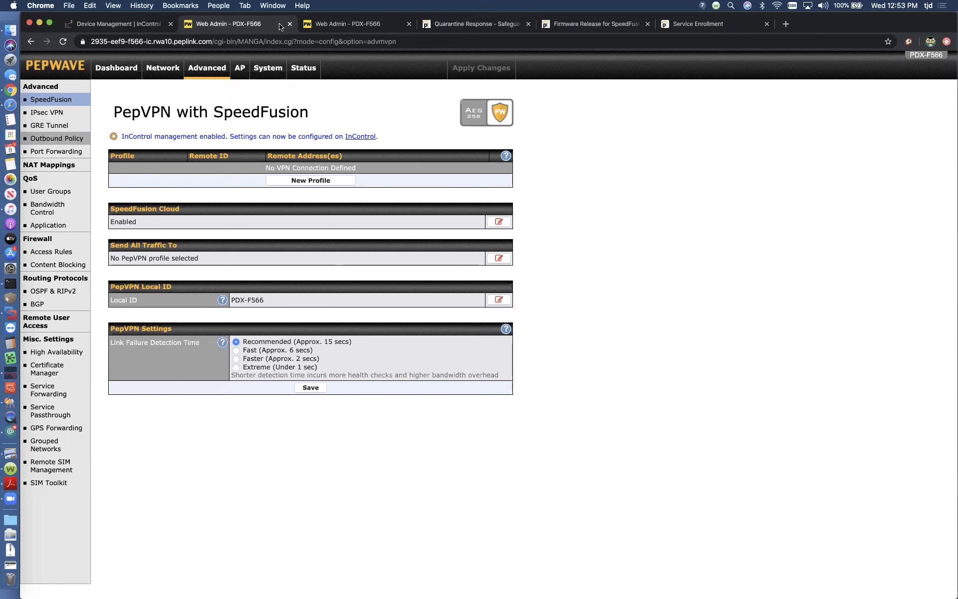
In the IP Phone outbound policy rule, try the Enforced algorithm with SpeedFusion Cloud (2 - WAN Smoothing) as the enforced connection.
{"action": "left_click", "coordinate": [59, 138]}
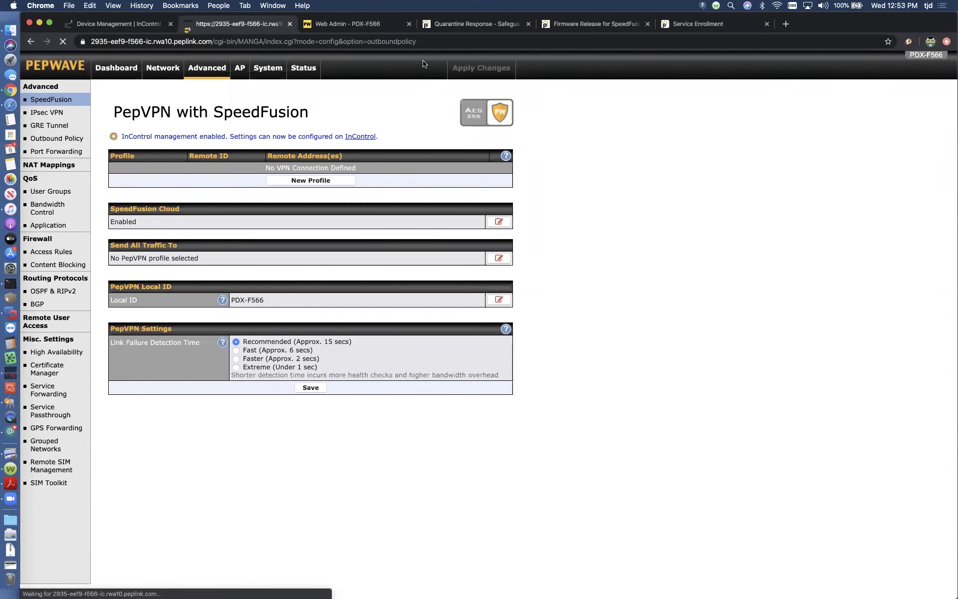
{"action": "key", "text": "ctrl+Up"}
{"action": "key", "text": "ctrl+Up"}
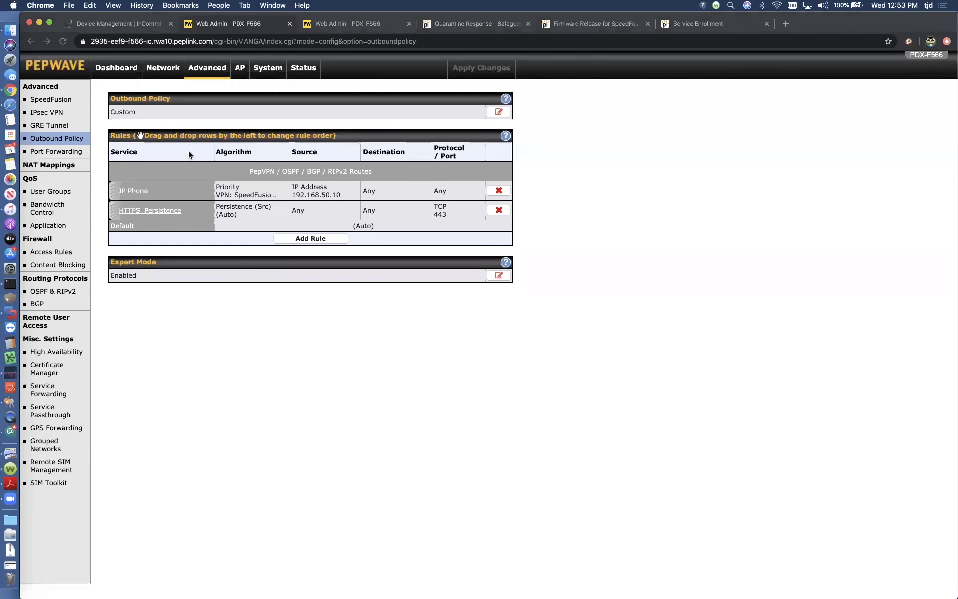
{"action": "left_click", "coordinate": [138, 191]}
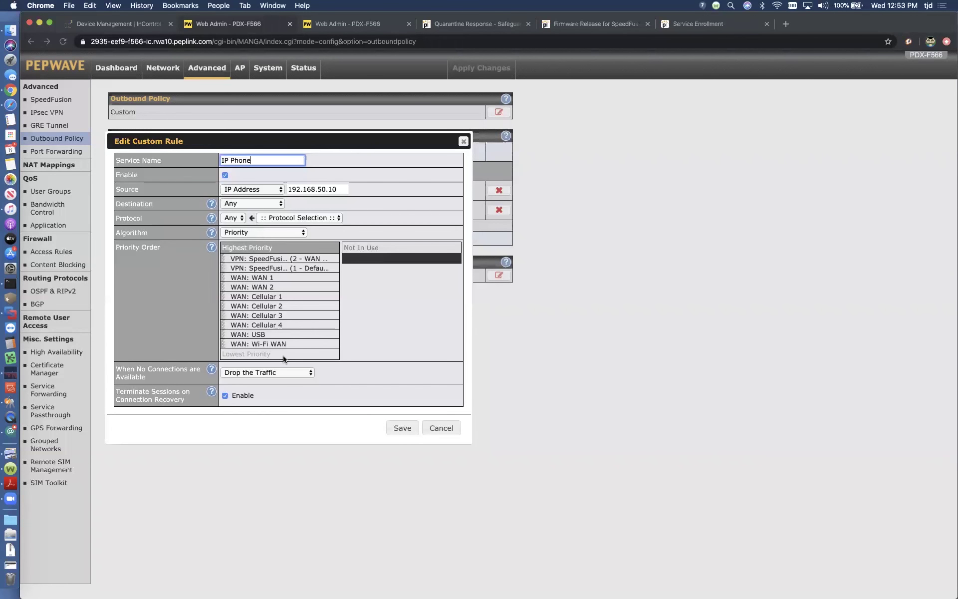
{"action": "left_click", "coordinate": [265, 232]}
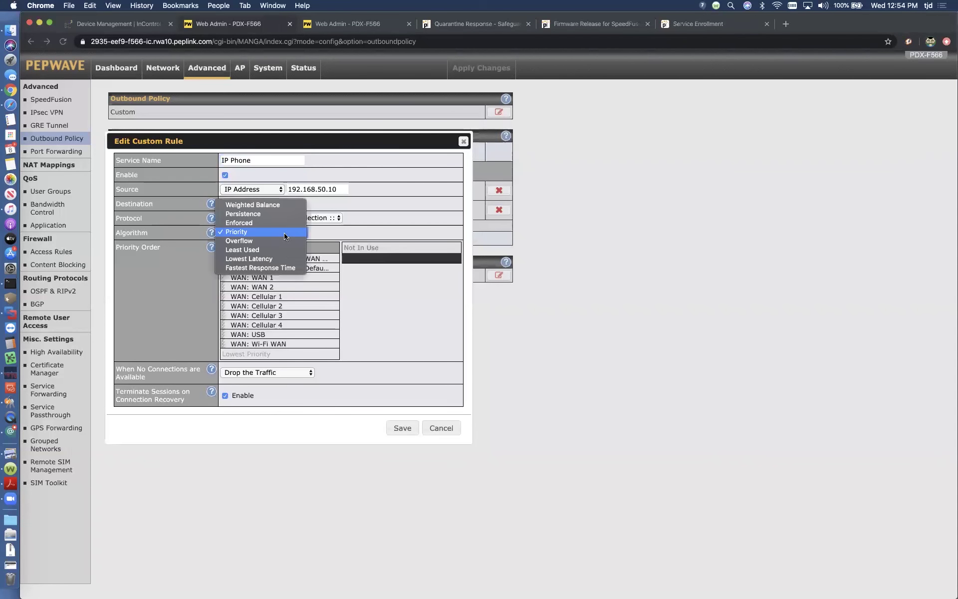
{"action": "left_click", "coordinate": [250, 223]}
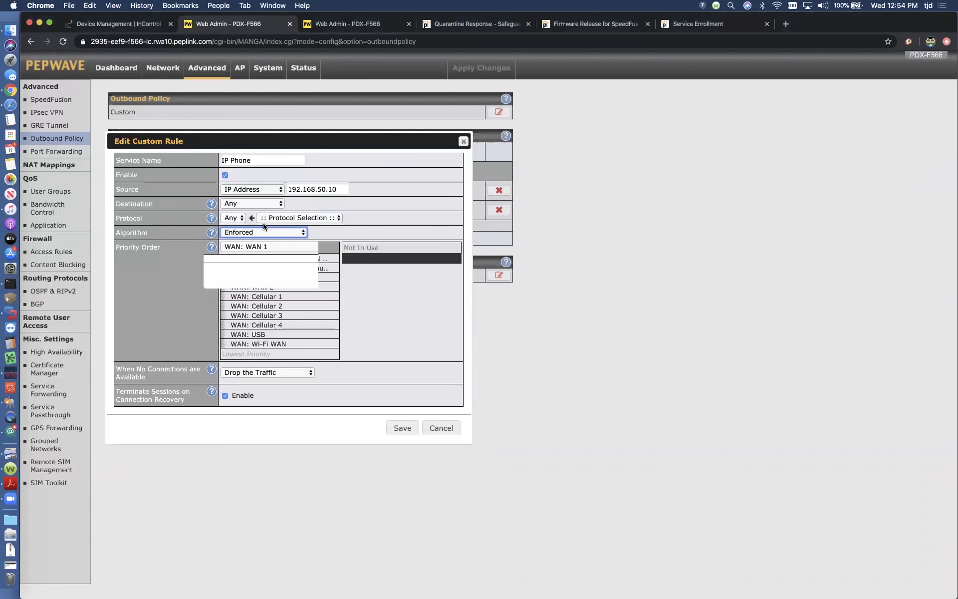
{"action": "left_click", "coordinate": [287, 246]}
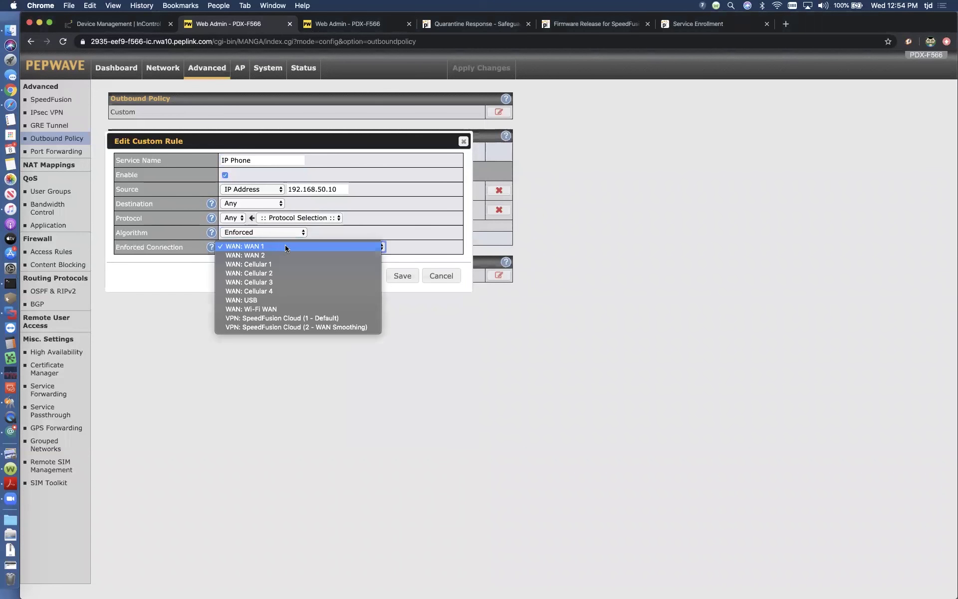
{"action": "left_click", "coordinate": [278, 327]}
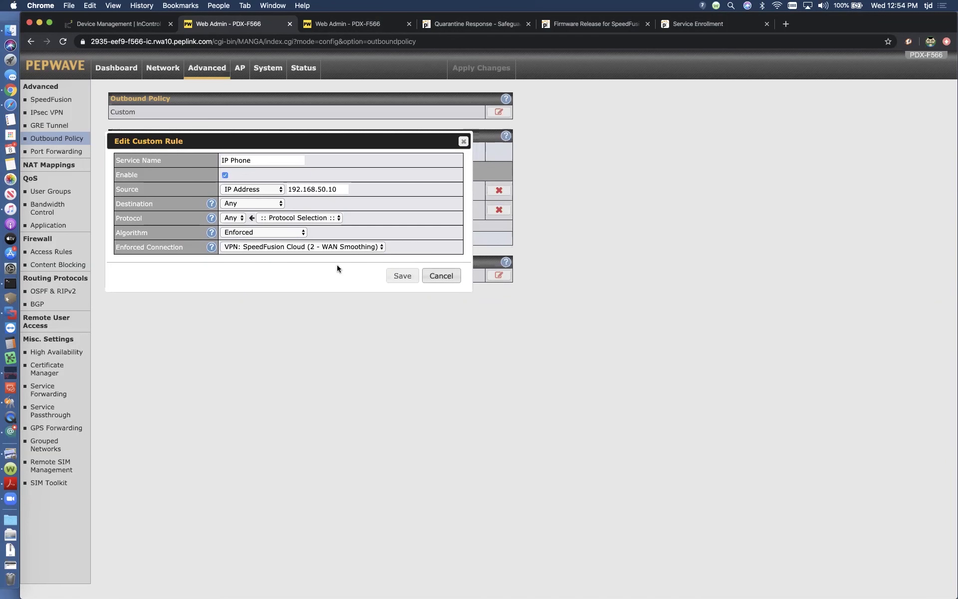
Try SpeedFusion Cloud (1 - Default) and WAN: Cellular 1 as the IP Phone rule's enforced connection, and discard the rule edits.
{"action": "left_click", "coordinate": [347, 248]}
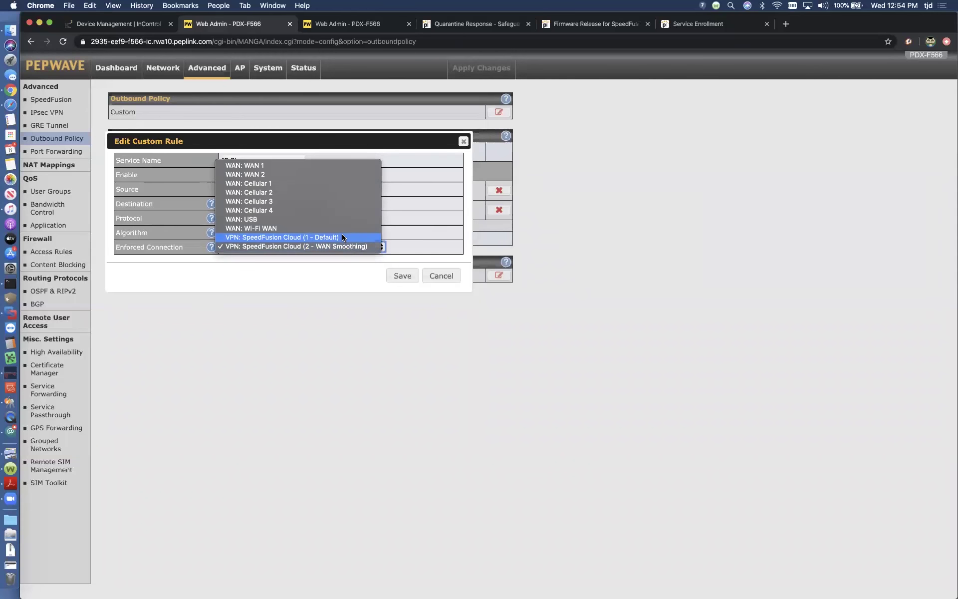
{"action": "left_click", "coordinate": [343, 238]}
{"action": "left_click", "coordinate": [352, 242]}
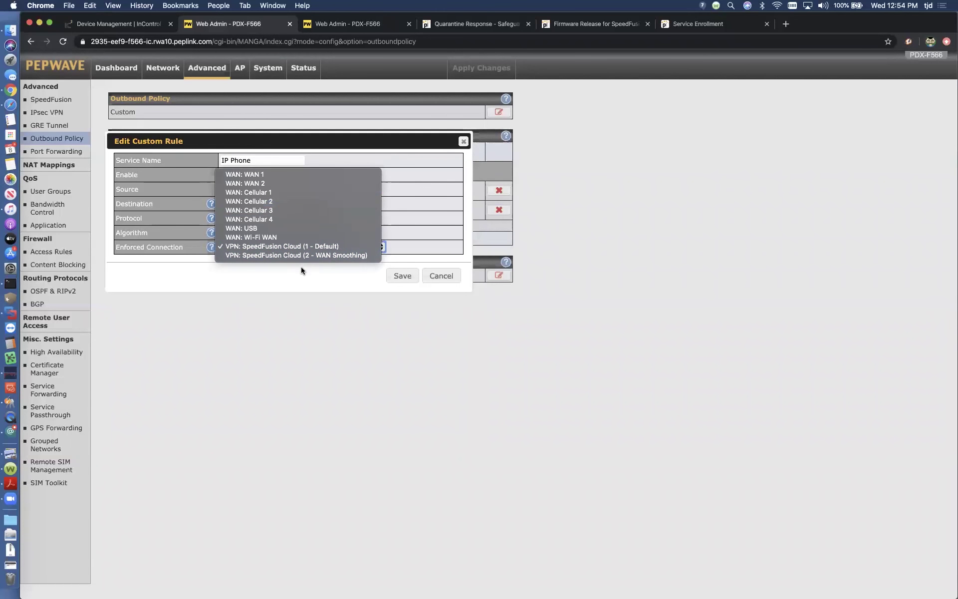
{"action": "left_click", "coordinate": [292, 191]}
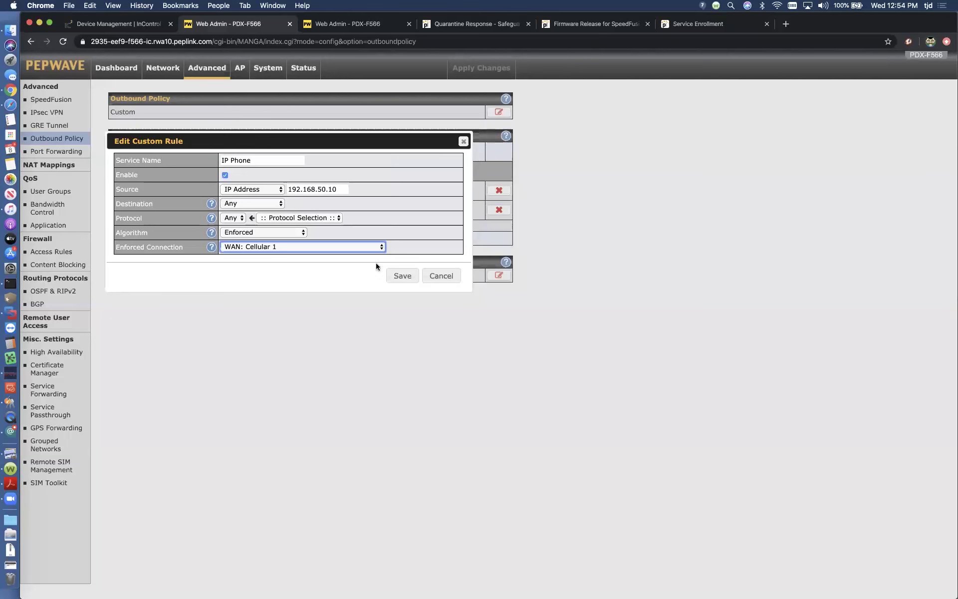
{"action": "left_click", "coordinate": [446, 277]}
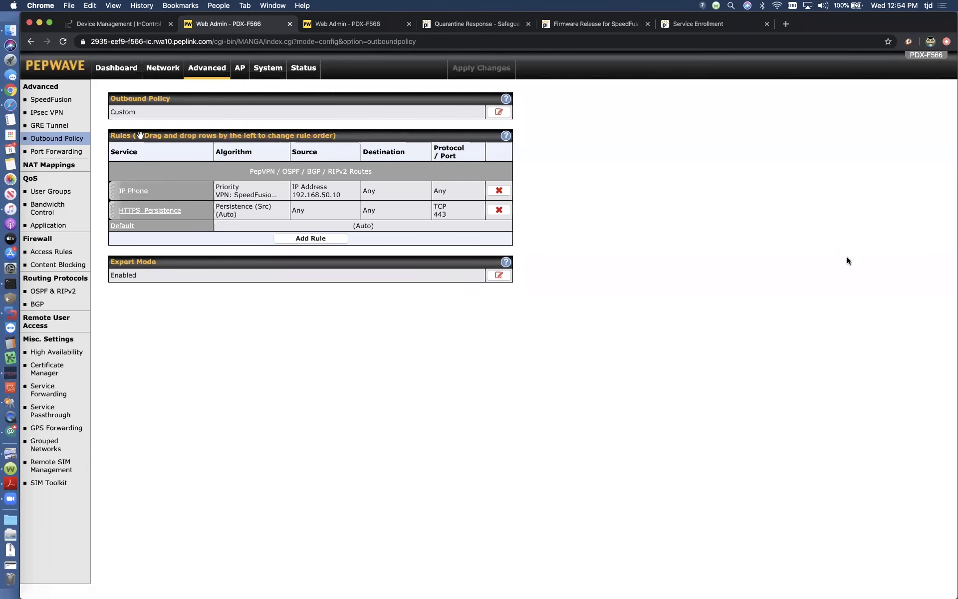